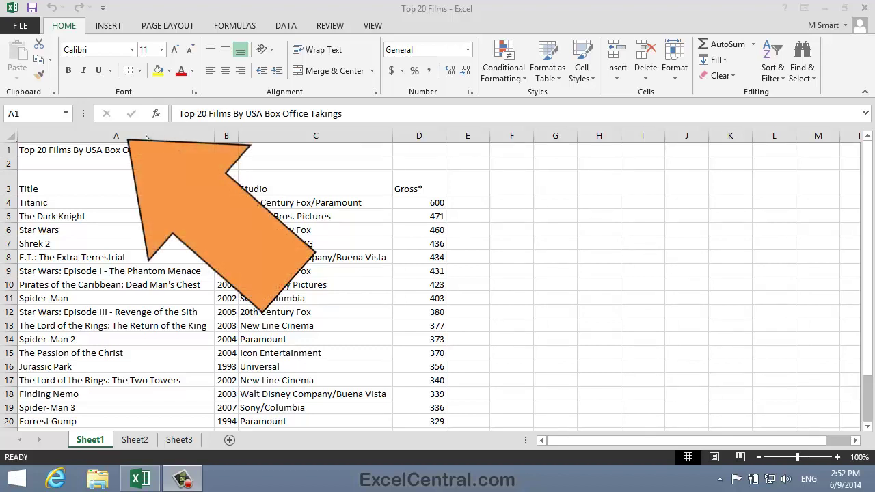
# - Insert a blank column A so the film table shifts right into column B
pyautogui.click(122, 134)
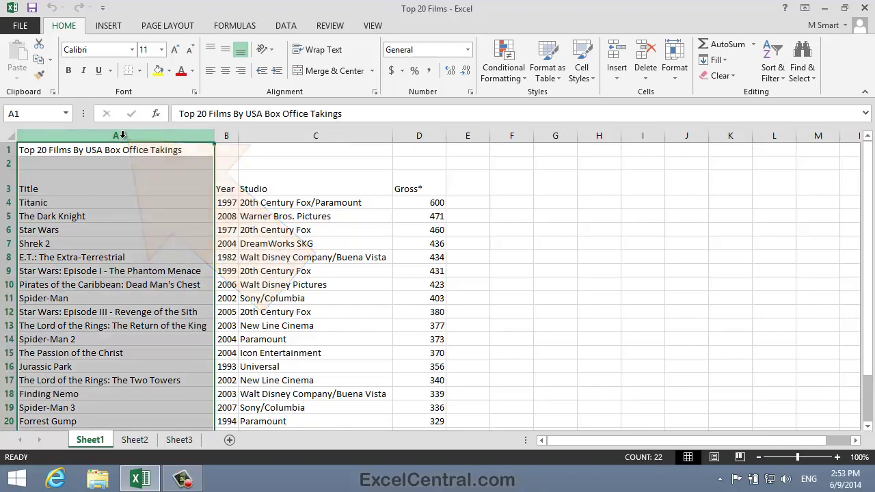
pyautogui.rightClick(82, 180)
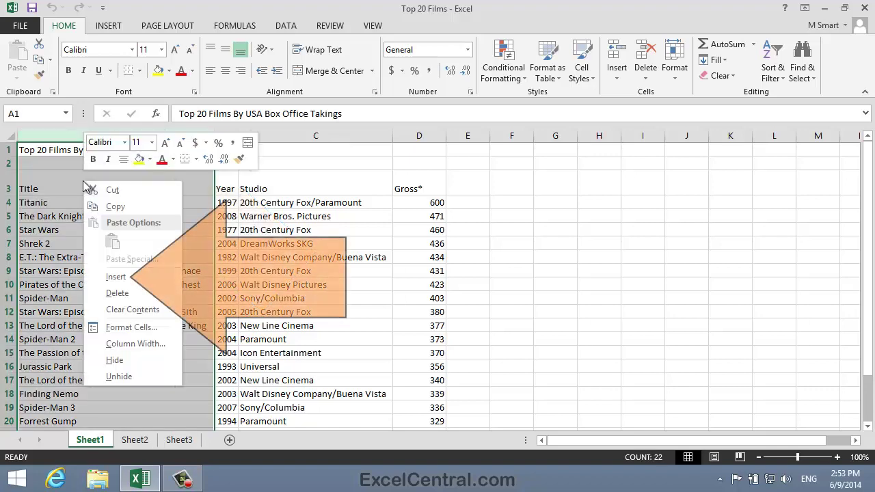
pyautogui.press('Escape')
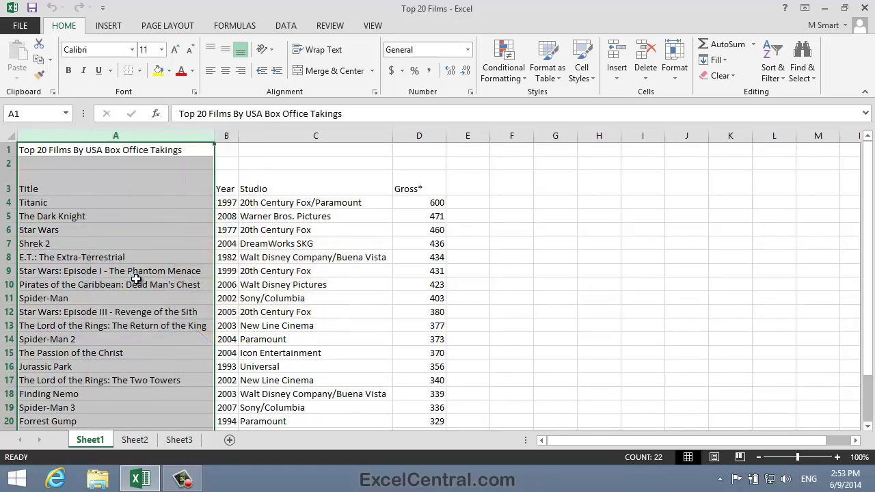
pyautogui.hotkey('ctrl', '+')
pyautogui.click(672, 238)
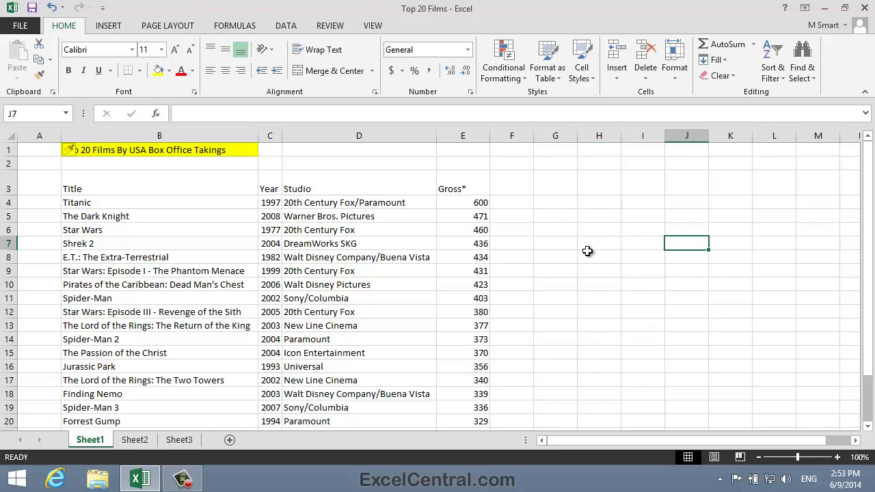
# - Drag the title 'Top 20 Films By USA Box Office Takings' from B1 into A1
pyautogui.click(160, 149)
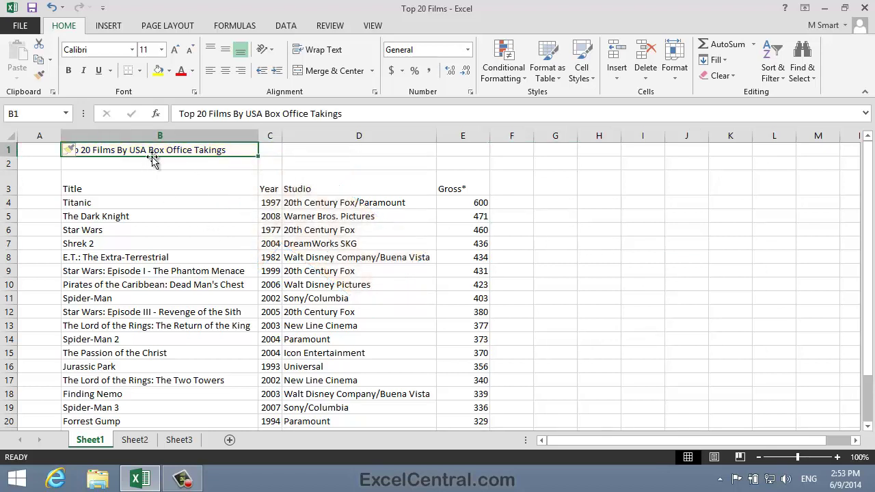
pyautogui.moveTo(153, 160); pyautogui.dragTo(55, 158)
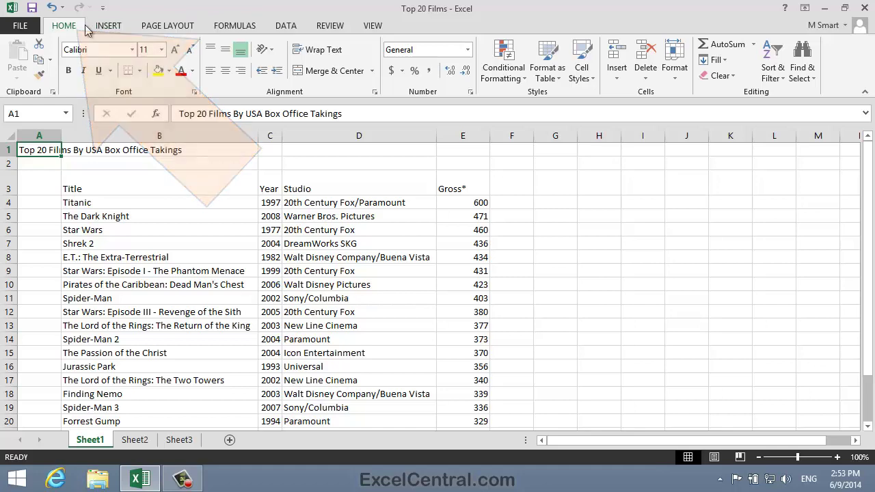
# - Apply the Title cell style (Calibri Light 18) to the sheet title in A1
pyautogui.click(582, 71)
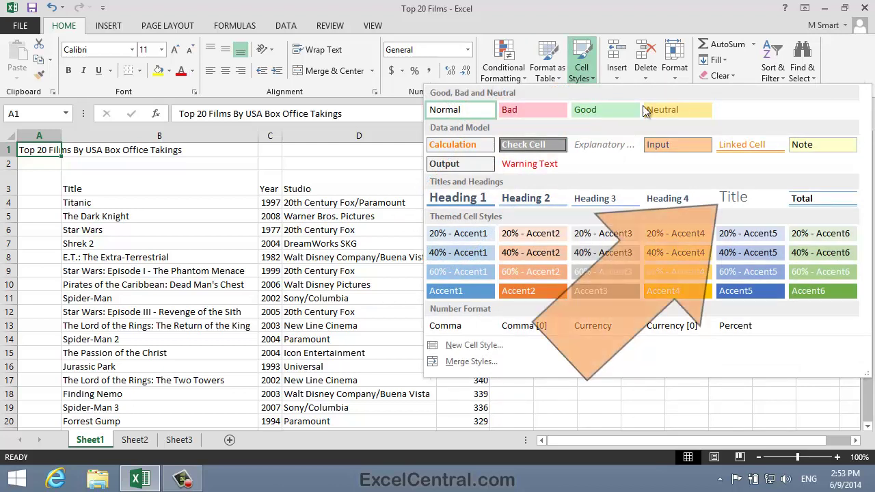
pyautogui.click(749, 196)
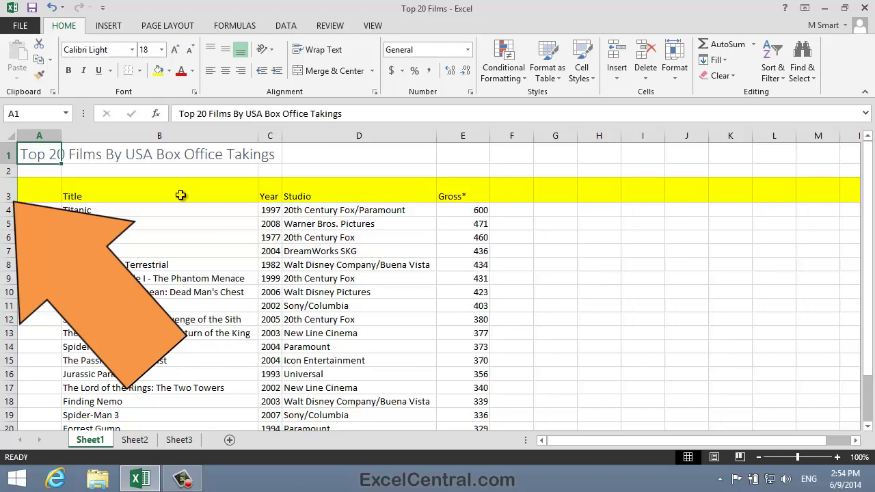
# - Give the entire headings row 3 the Heading 2 cell style
pyautogui.click(11, 190)
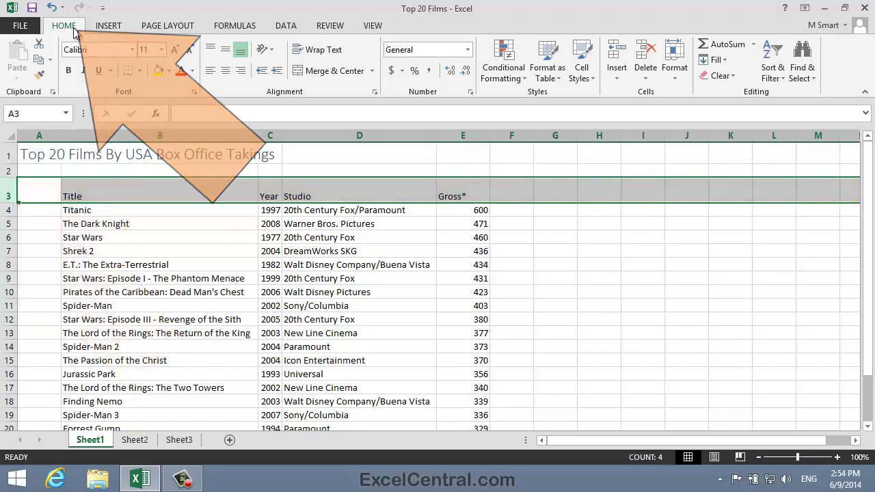
pyautogui.click(582, 68)
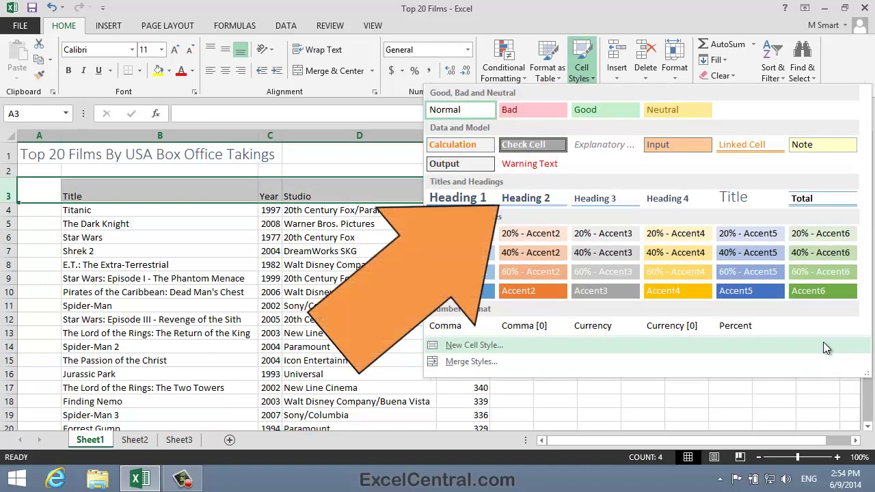
pyautogui.click(526, 200)
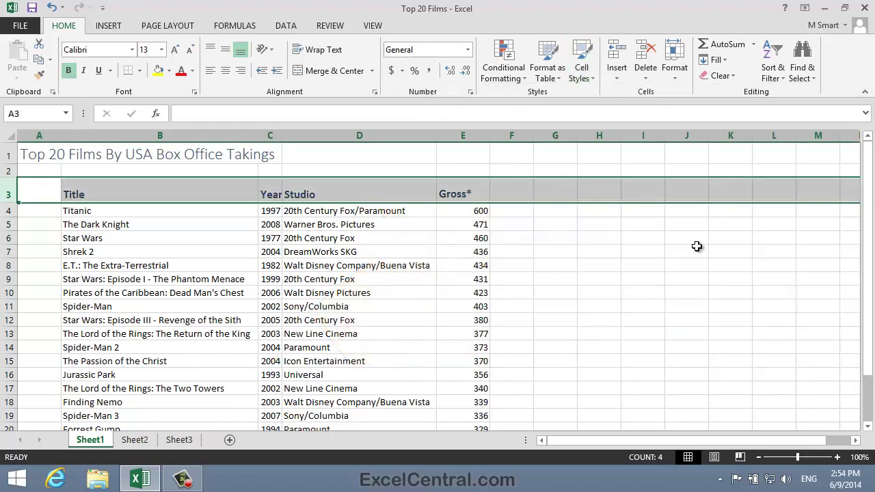
pyautogui.click(555, 265)
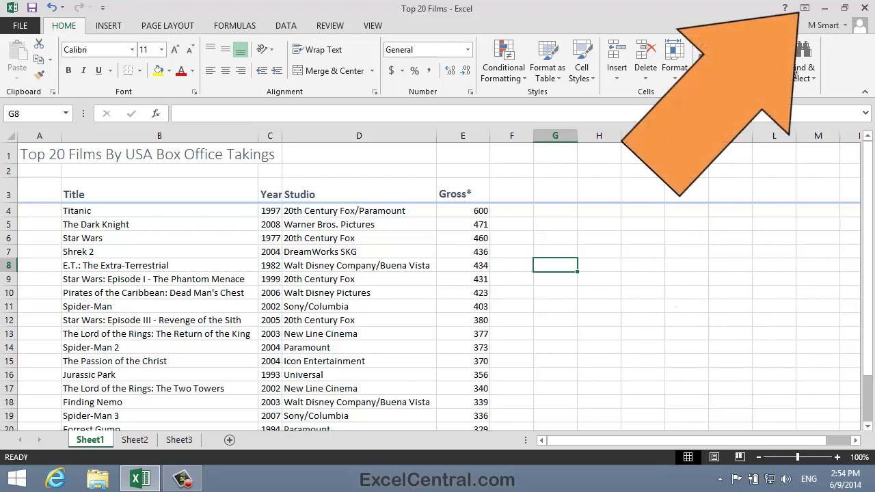
# - Set the ribbon to Auto-hide and select the footnote in D25
pyautogui.click(805, 8)
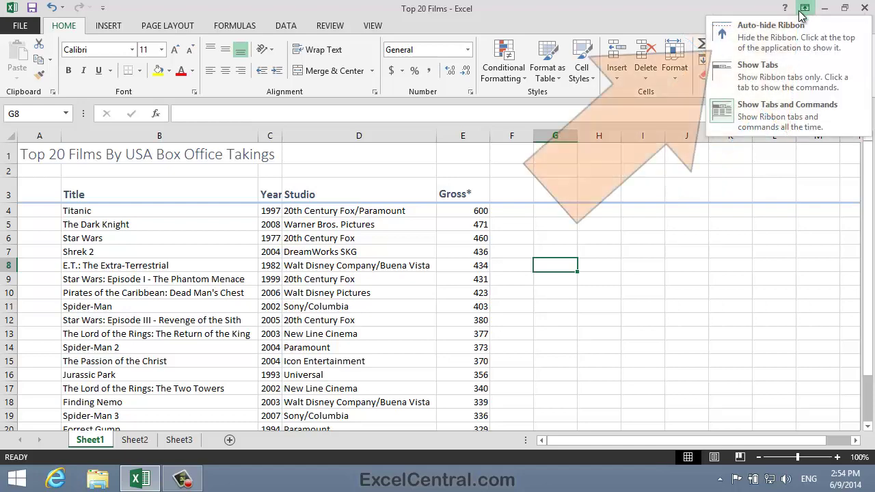
pyautogui.click(762, 32)
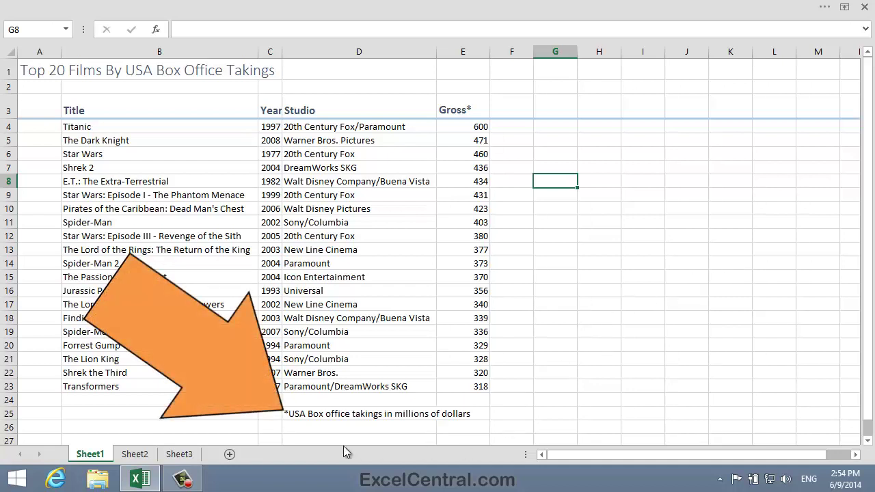
pyautogui.click(320, 412)
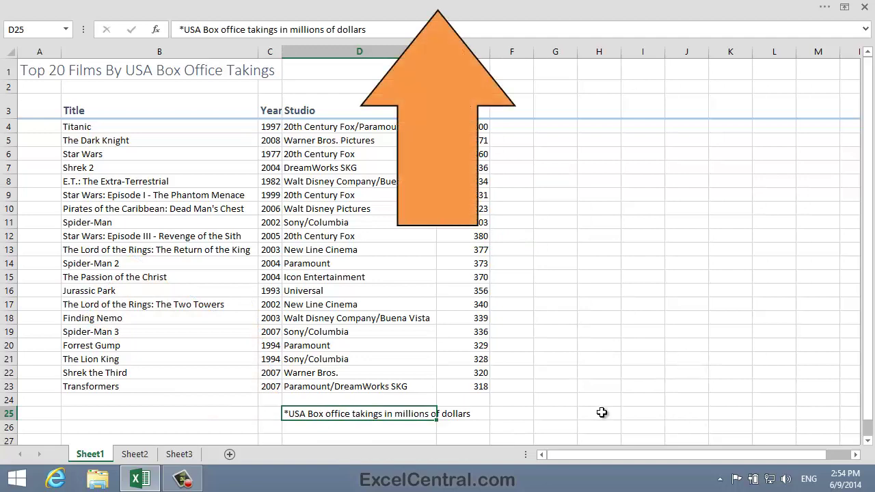
# - Apply the Heading 4 cell style to the D25 footnote
pyautogui.click(445, 5)
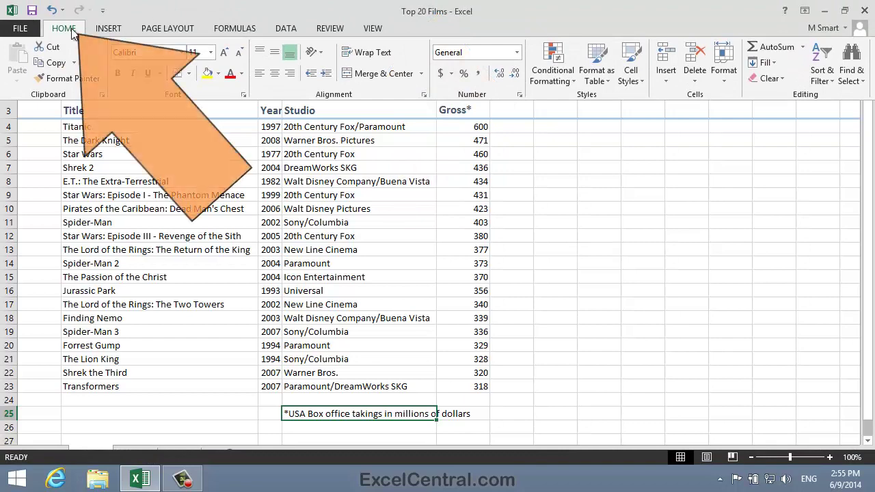
pyautogui.click(641, 61)
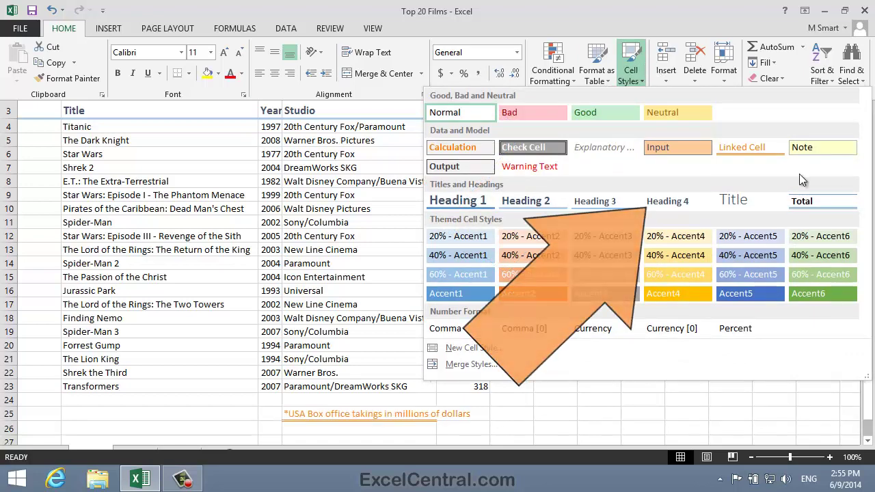
pyautogui.click(681, 199)
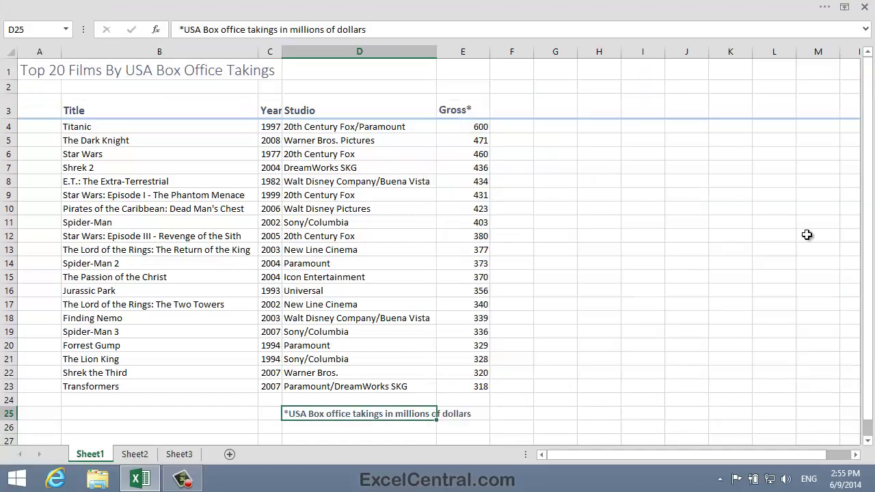
pyautogui.click(655, 248)
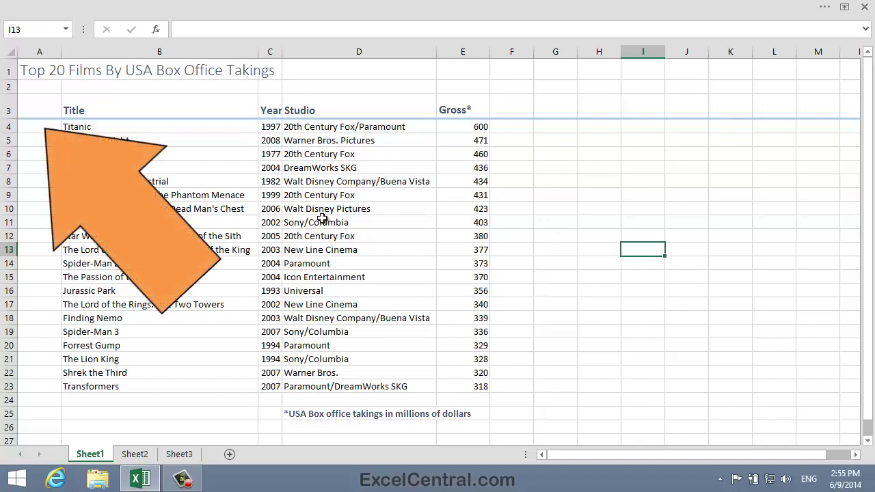
# - Enter gross band labels: Over 400M in A4, Over 350M in A12, Over 300M in A17
pyautogui.click(23, 126)
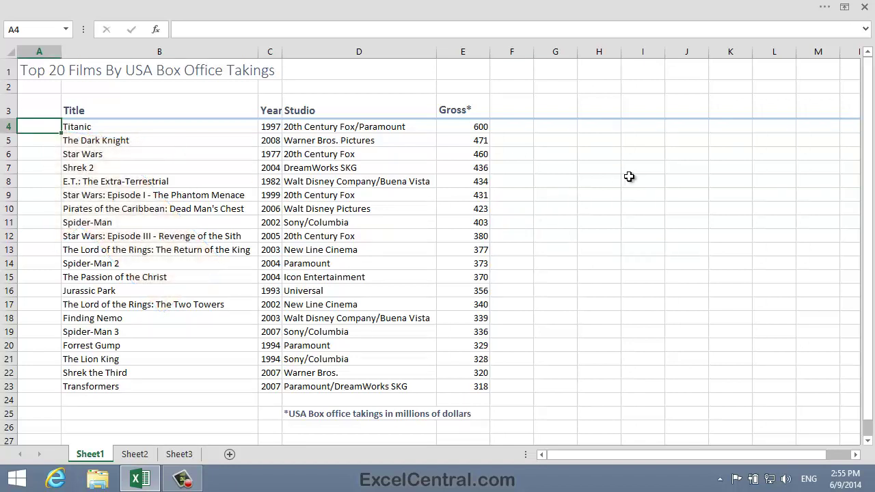
pyautogui.write('Over 400M')
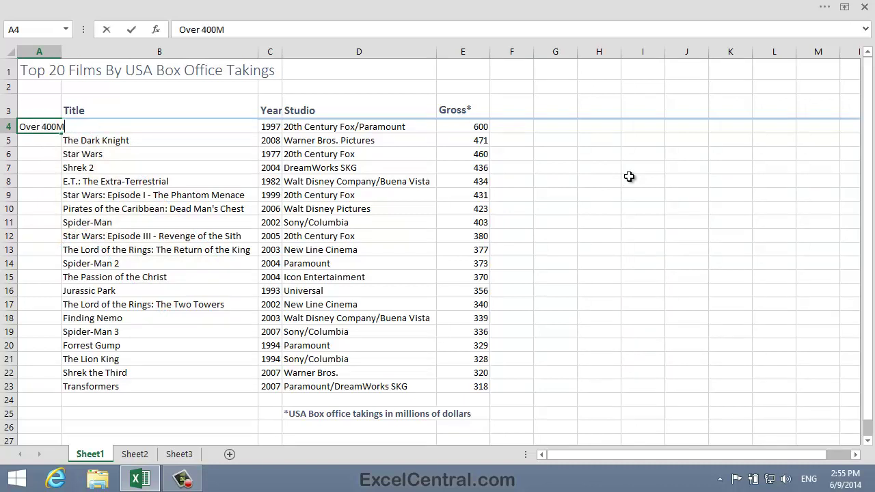
pyautogui.press('Return')
pyautogui.press('Down')
pyautogui.press('Down')
pyautogui.press('Down')
pyautogui.press('Down')
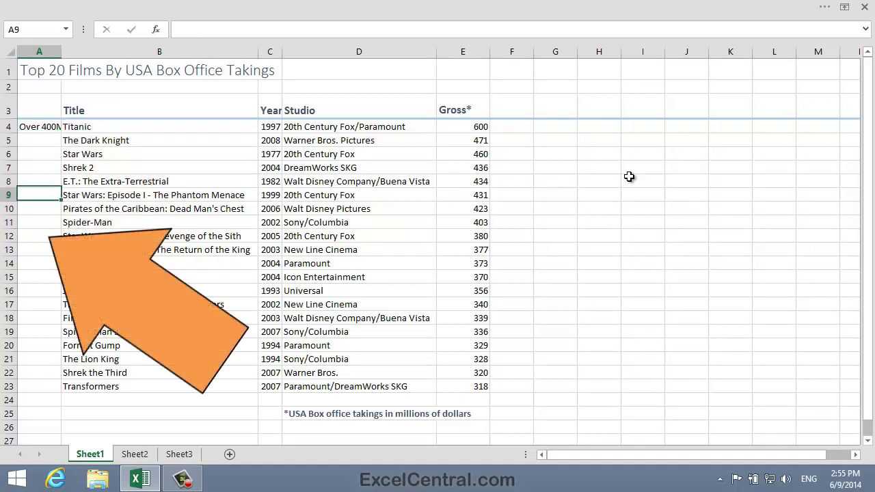
pyautogui.press('Down')
pyautogui.press('Down')
pyautogui.press('Down')
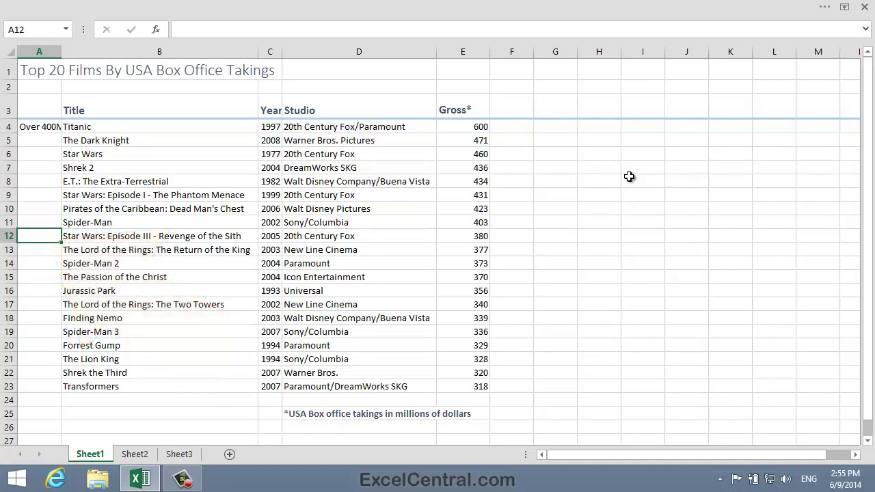
pyautogui.write('Over 3')
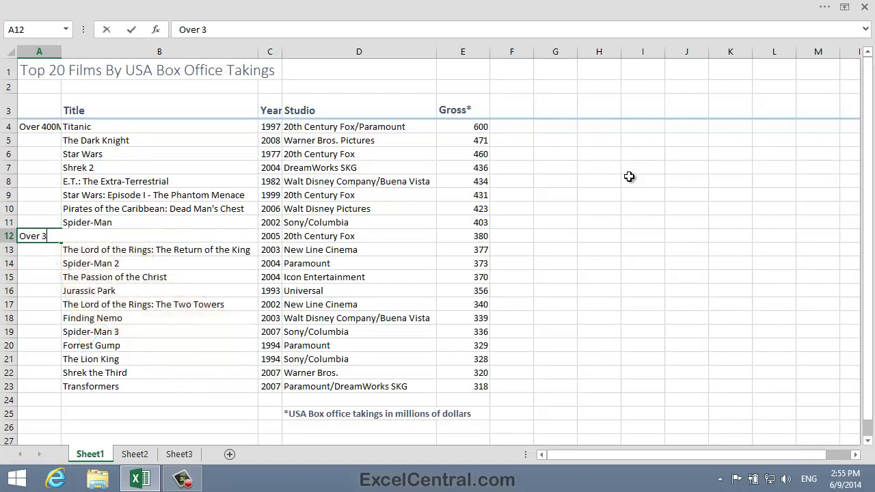
pyautogui.write('50M')
pyautogui.press('Return')
pyautogui.press('Down')
pyautogui.press('Down')
pyautogui.press('Down')
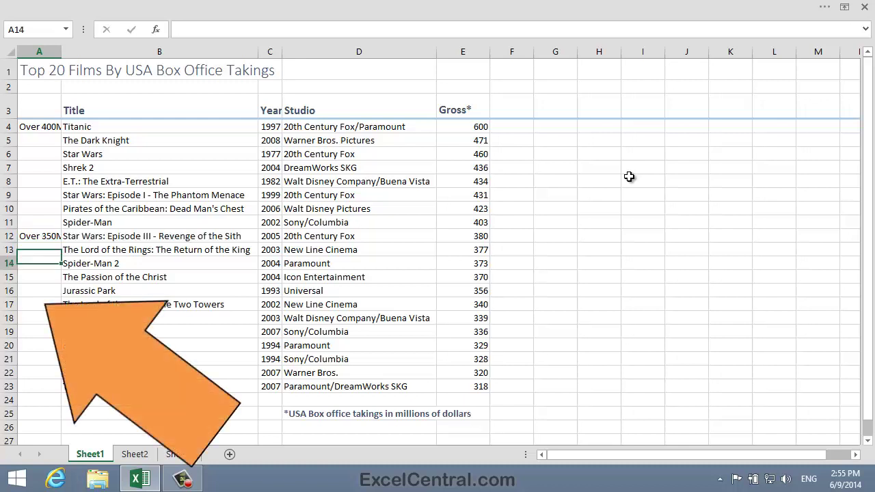
pyautogui.press('Down')
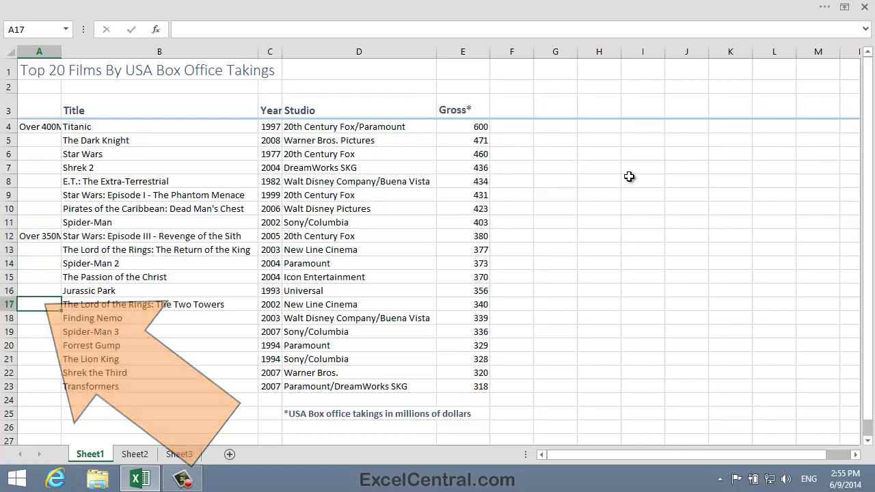
pyautogui.write('Ov')
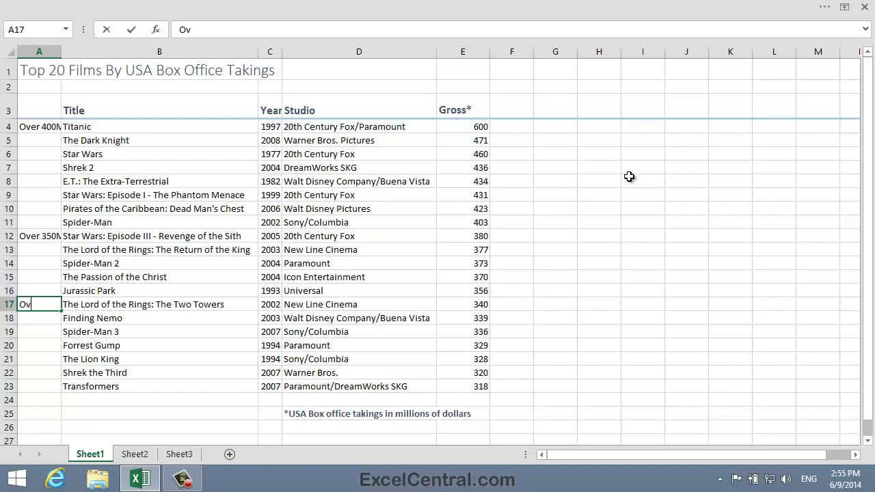
pyautogui.write('er 350M00')
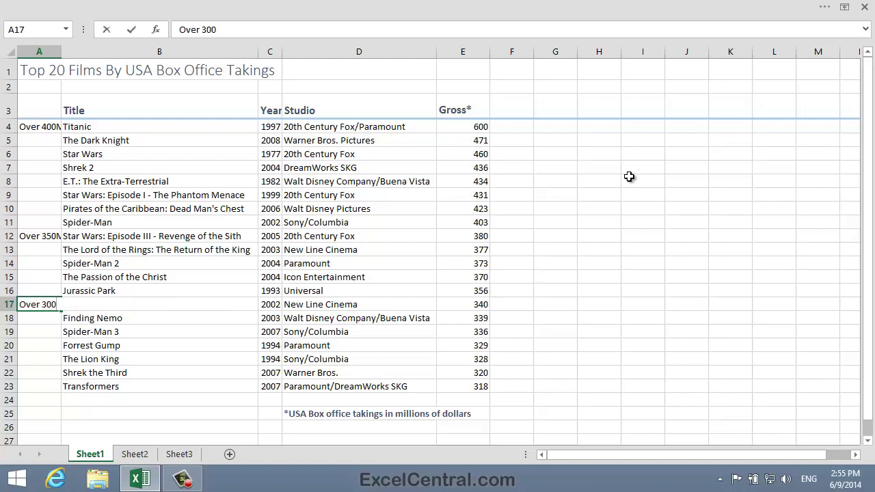
pyautogui.write('M')
# - Widen column A to 11.71 so the band labels fit, then select A4:A11
pyautogui.click(63, 50)
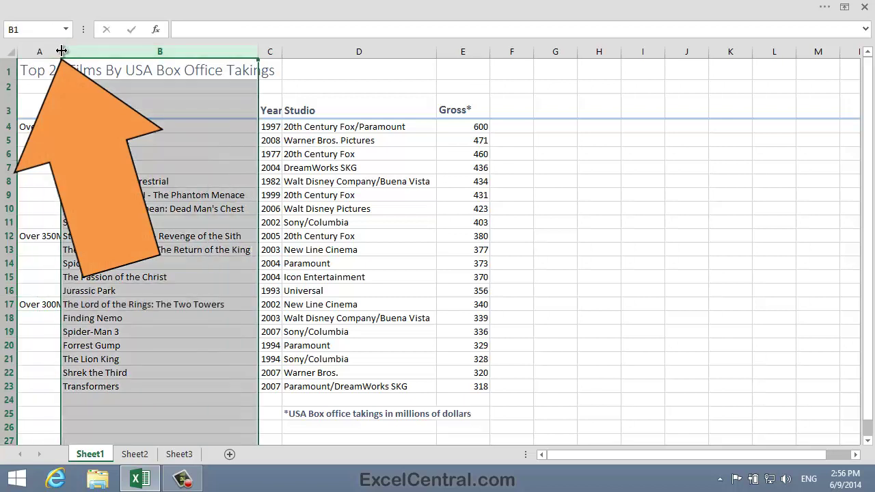
pyautogui.moveTo(62, 50); pyautogui.dragTo(81, 50)
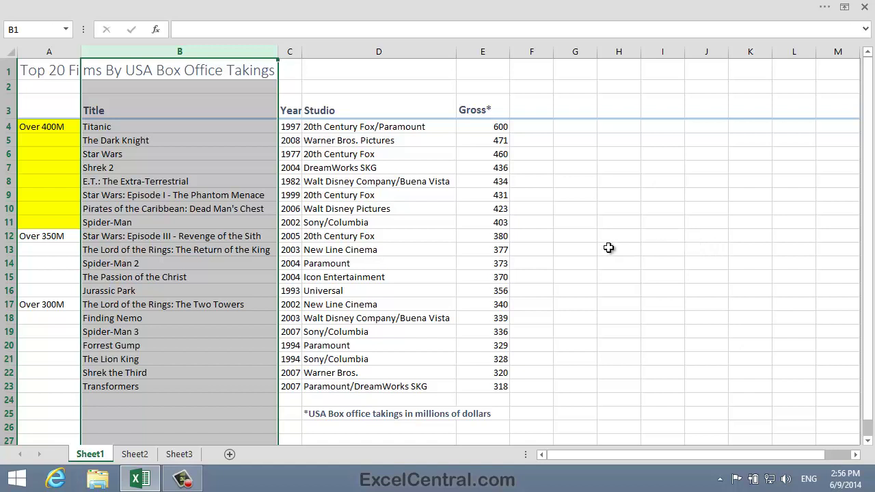
pyautogui.moveTo(40, 127); pyautogui.dragTo(55, 219)
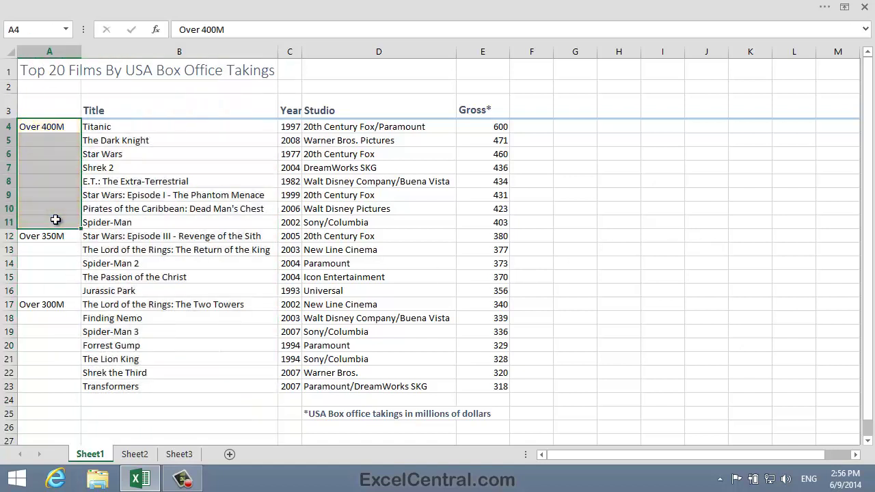
# - Merge A4:A11 into one Over 400M cell, then select A12:A16
pyautogui.click(349, 5)
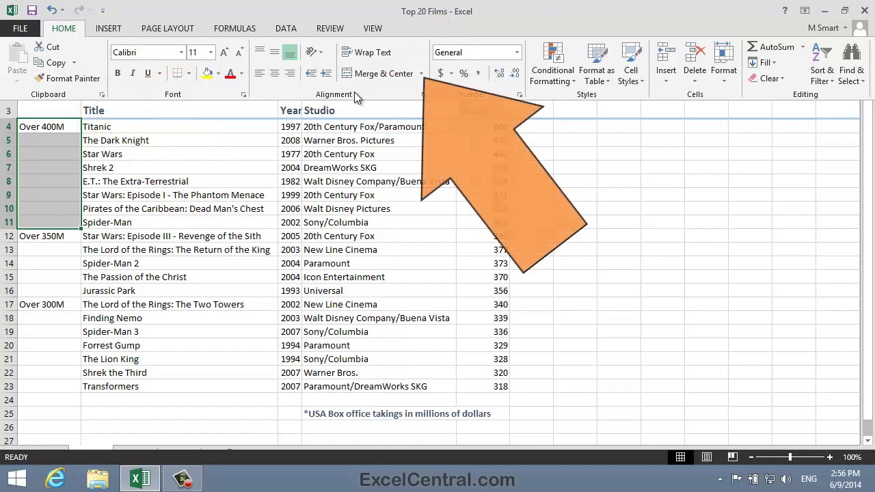
pyautogui.click(422, 74)
pyautogui.click(411, 126)
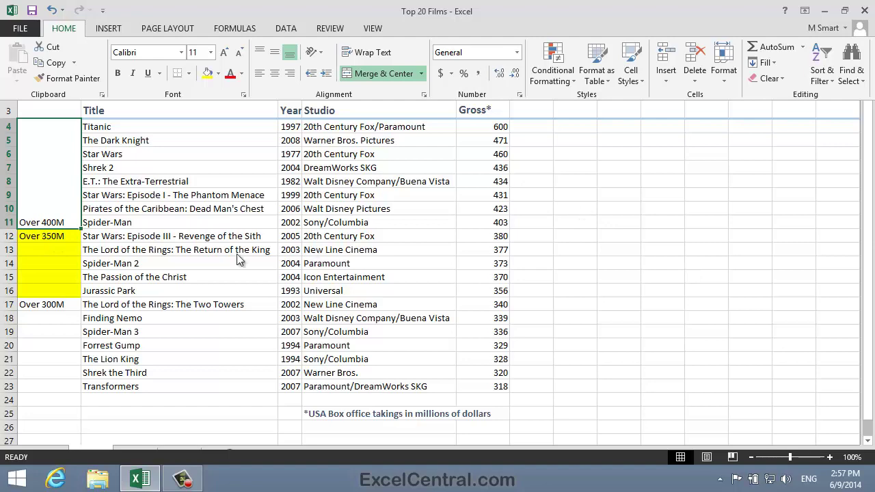
pyautogui.click(38, 236)
pyautogui.moveTo(38, 236); pyautogui.dragTo(58, 293)
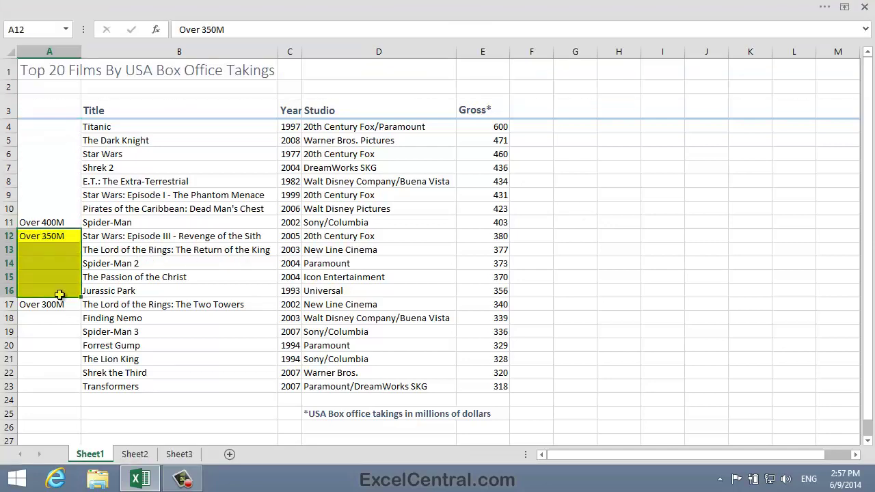
# - Merge A12:A16 into a single cell holding Over 350M
pyautogui.click(247, 6)
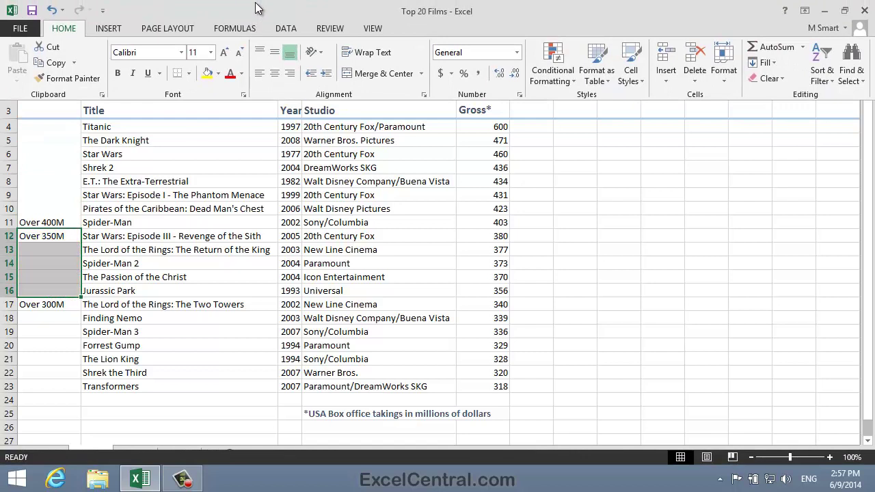
pyautogui.click(421, 73)
pyautogui.click(407, 127)
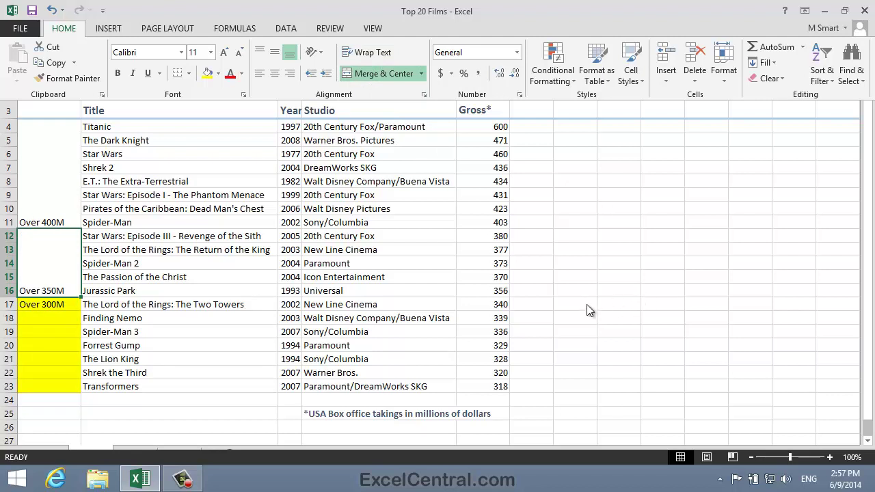
# - Merge A17:A23 into one Over 300M cell, then select all labels A4:A23
pyautogui.click(48, 307)
pyautogui.moveTo(46, 307); pyautogui.dragTo(59, 387)
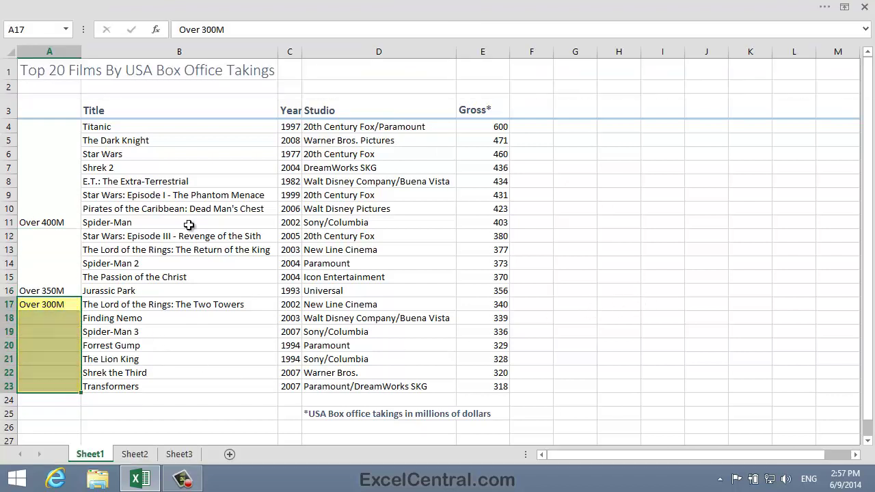
pyautogui.click(296, 6)
pyautogui.click(421, 74)
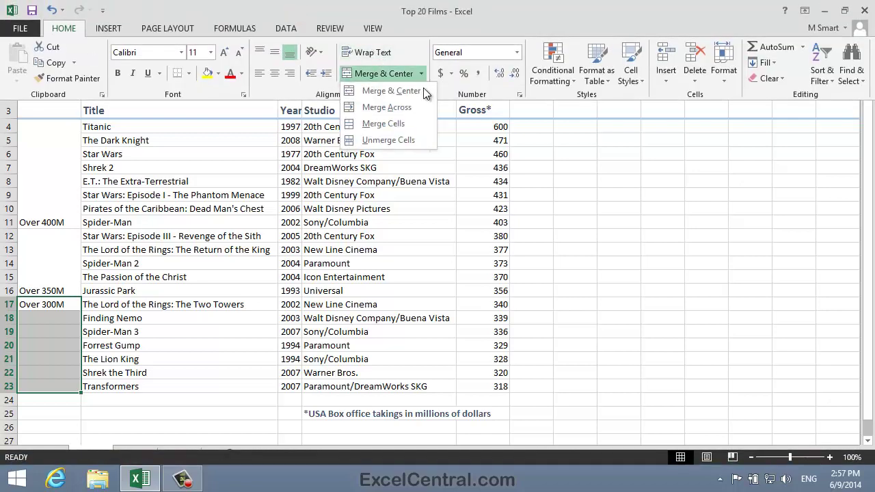
pyautogui.click(410, 123)
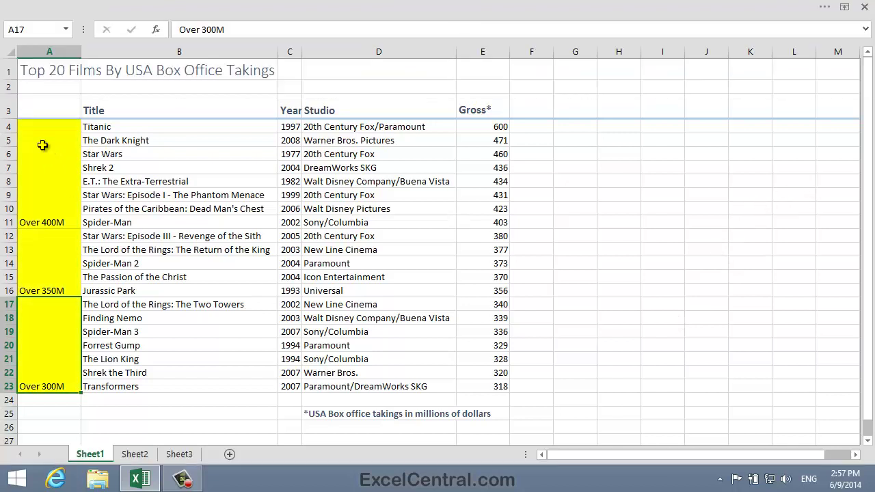
pyautogui.moveTo(43, 143); pyautogui.dragTo(55, 338)
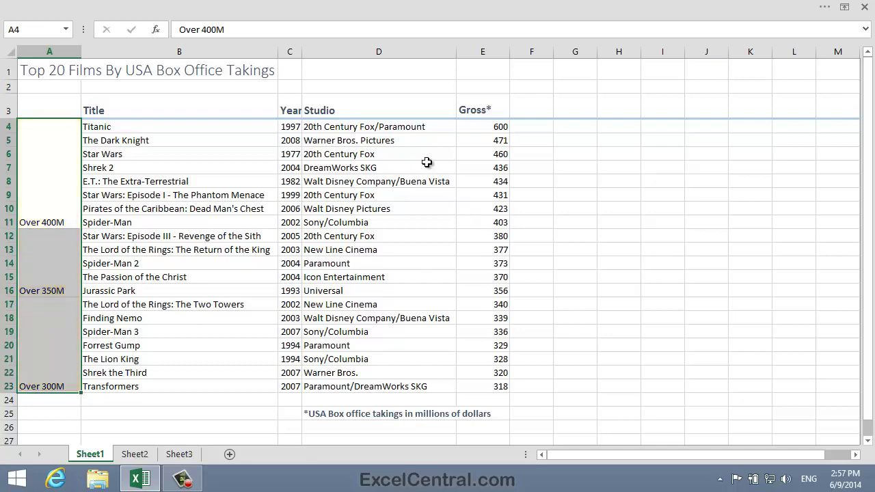
pyautogui.click(356, 5)
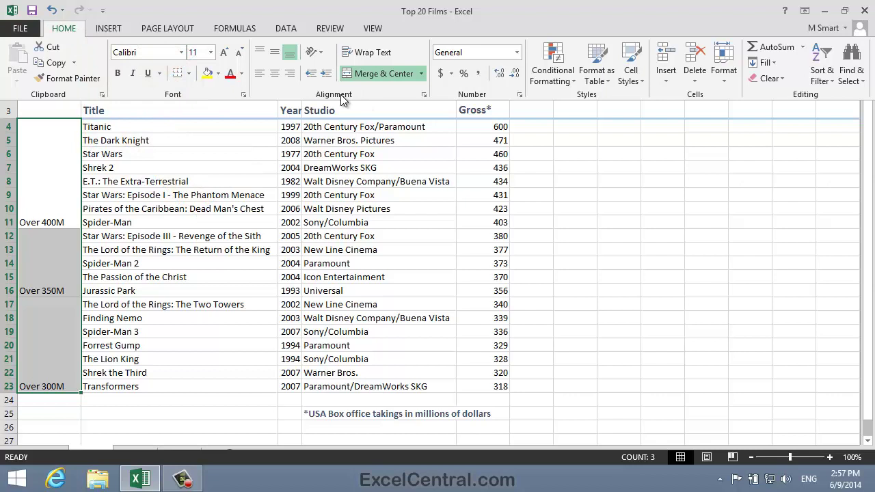
# - Rotate the merged gross band labels in A4:A23 to read upward with Rotate Text Up
pyautogui.click(317, 54)
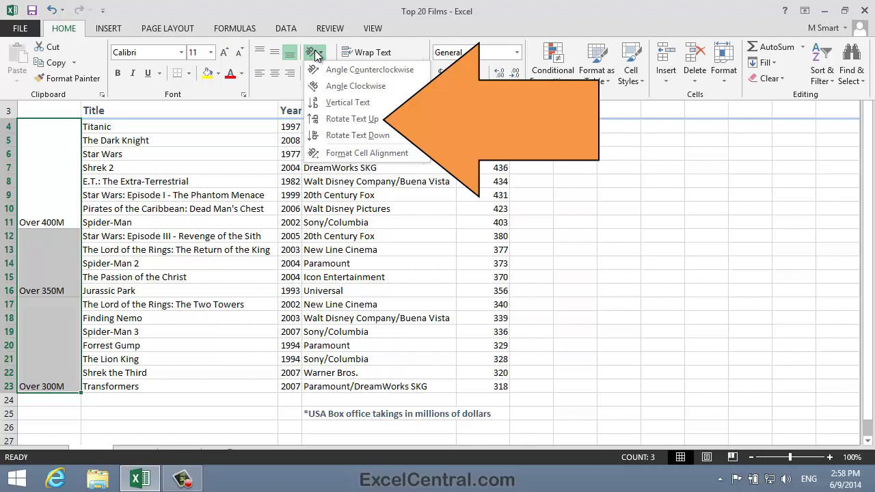
pyautogui.click(352, 119)
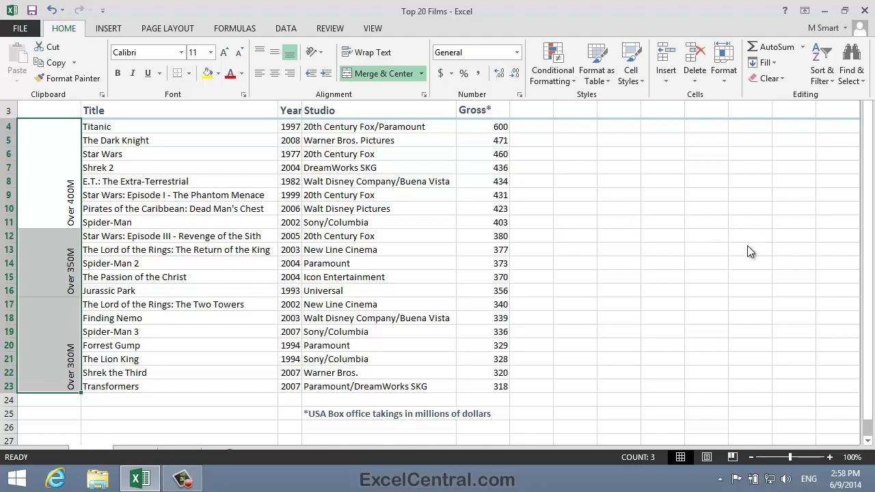
# - Apply Middle Align and Center to the rotated Over 400M, 350M and 300M labels
pyautogui.hotkey('ctrl', 'y')
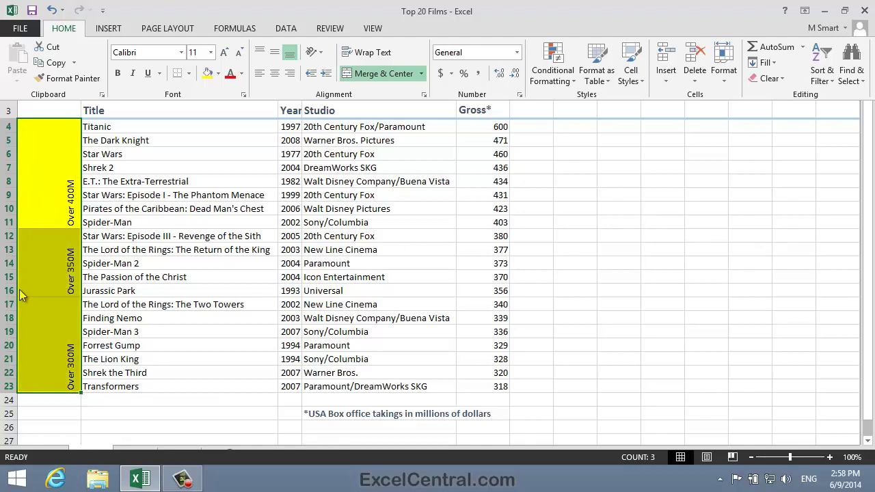
pyautogui.hotkey('ctrl', 'z')
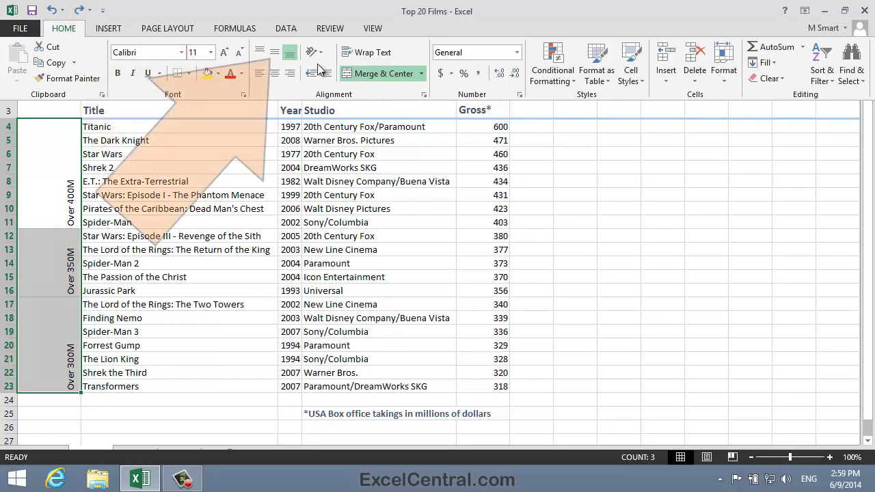
pyautogui.click(275, 55)
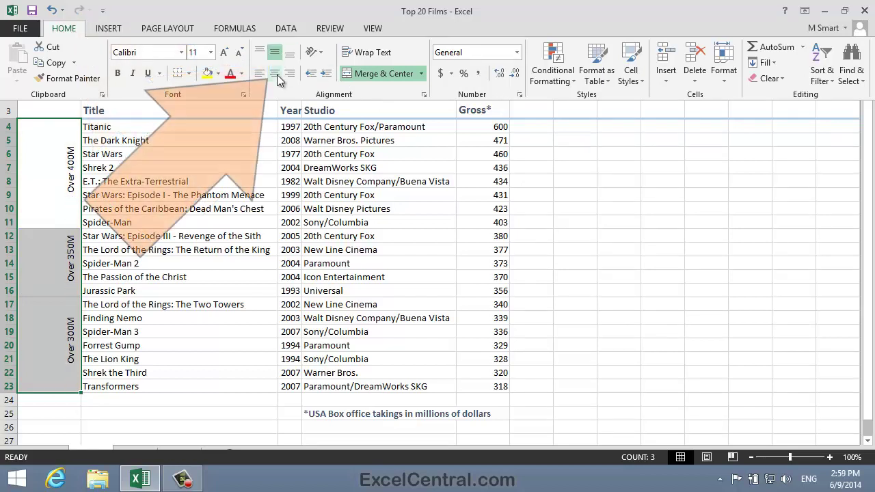
pyautogui.click(275, 74)
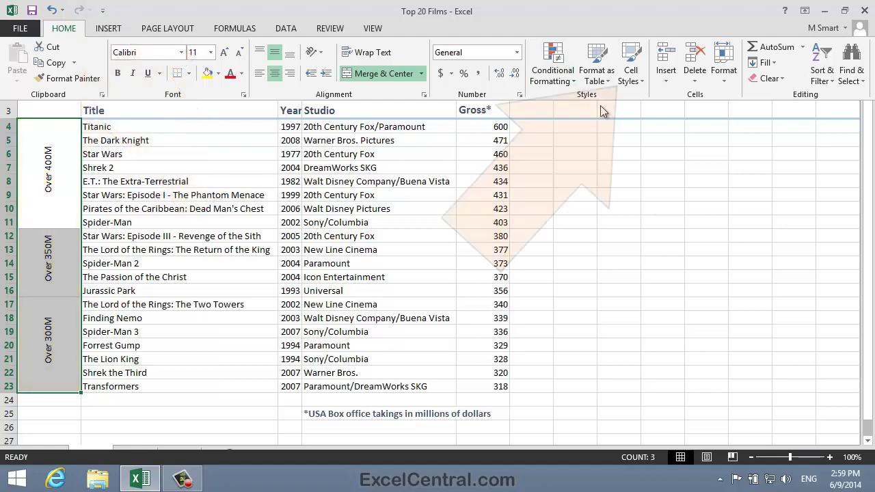
# - Give the Over 400M, Over 350M and Over 300M labels the Heading 4 cell style
pyautogui.click(629, 63)
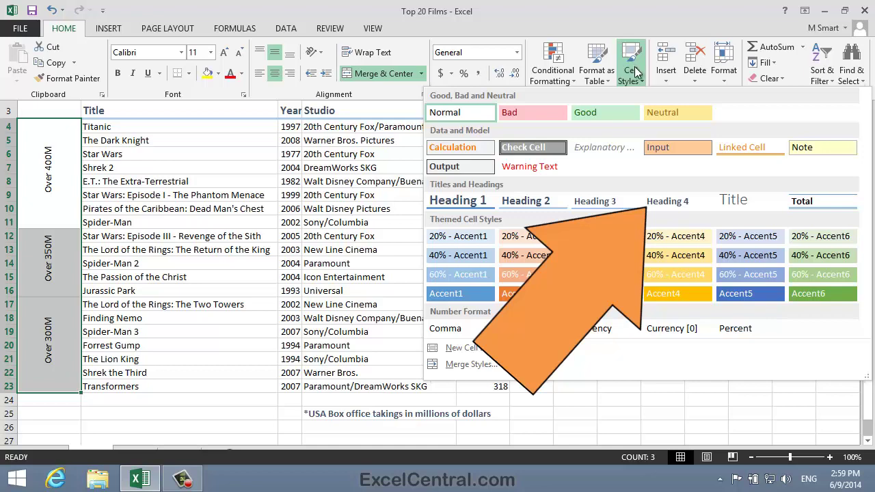
pyautogui.click(686, 201)
pyautogui.hotkey('ctrl', 'shift', 'F1')
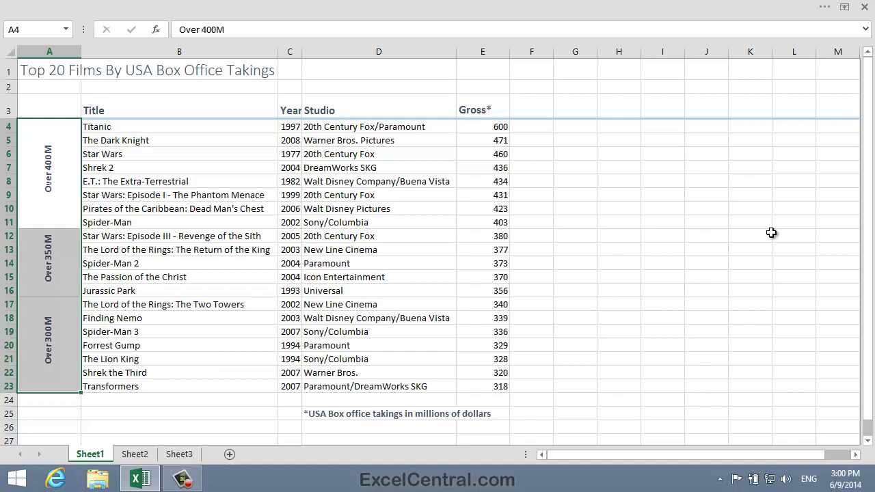
# - Reselect the merged labels in A4:A23 and AutoFit column A's width to them
pyautogui.click(591, 207)
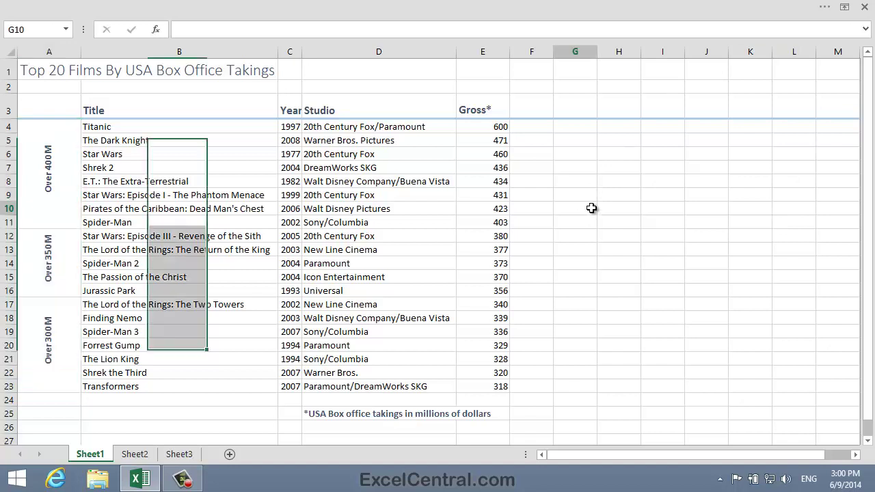
pyautogui.moveTo(52, 142); pyautogui.dragTo(58, 332)
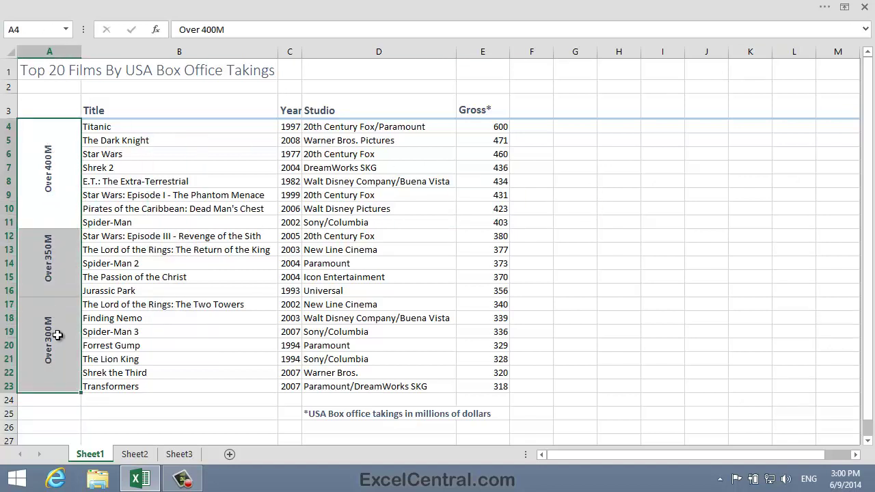
pyautogui.click(319, 5)
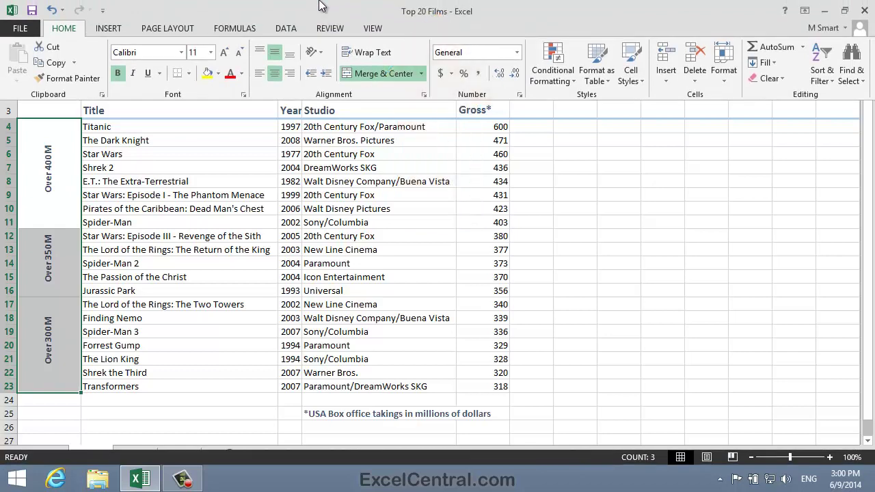
pyautogui.click(724, 79)
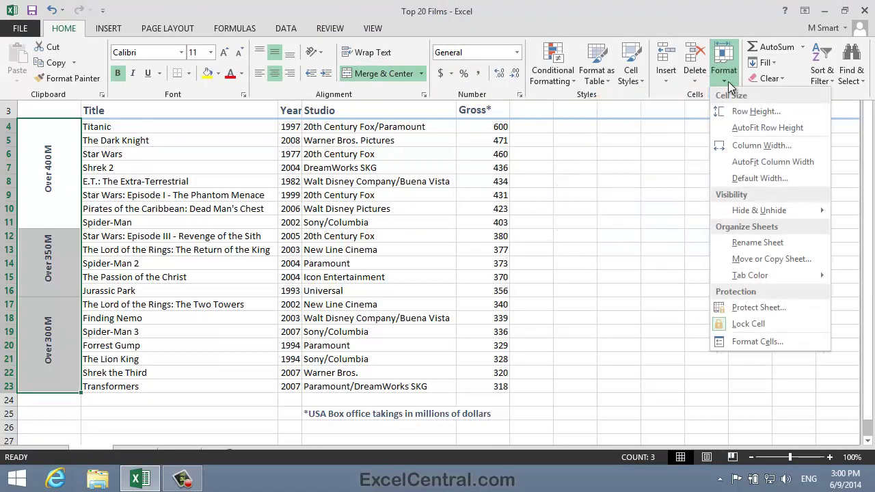
pyautogui.click(794, 164)
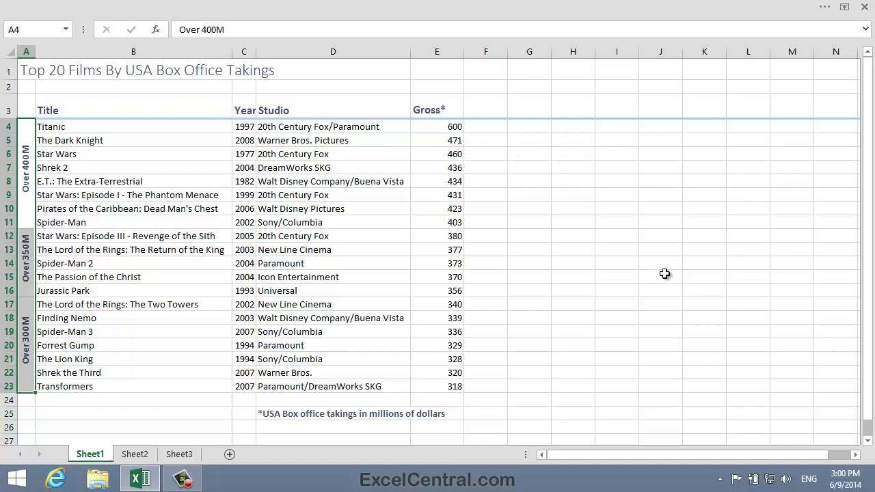
# - Give the Over 400M label a grey cell style
pyautogui.click(610, 209)
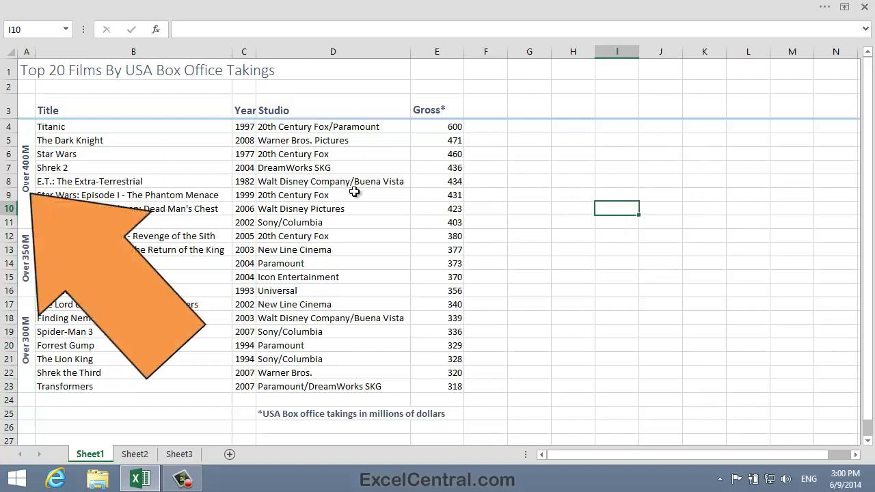
pyautogui.click(26, 154)
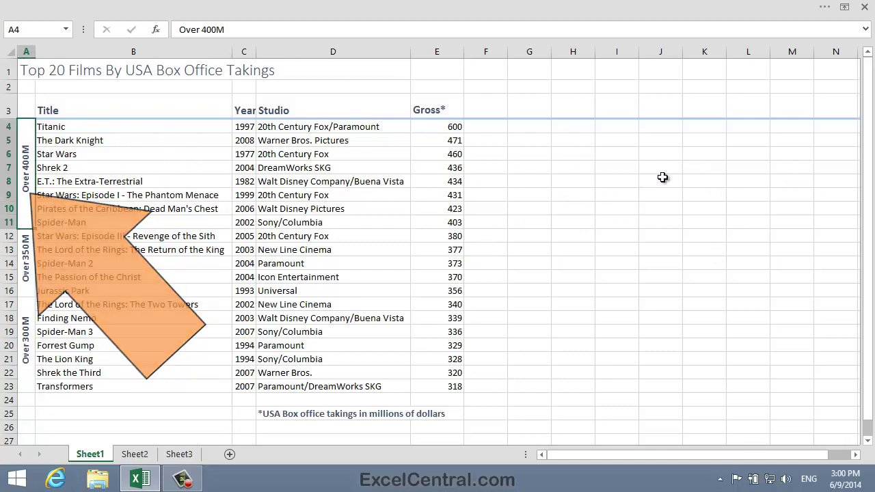
pyautogui.click(356, 5)
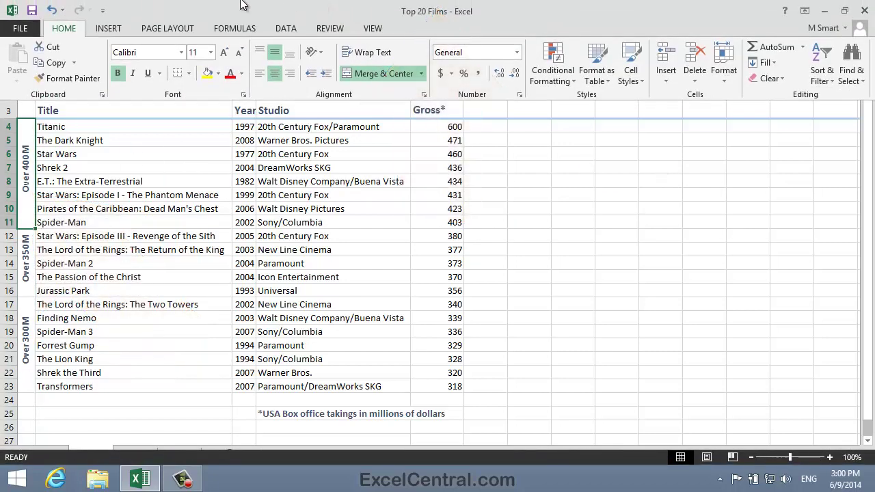
pyautogui.click(632, 63)
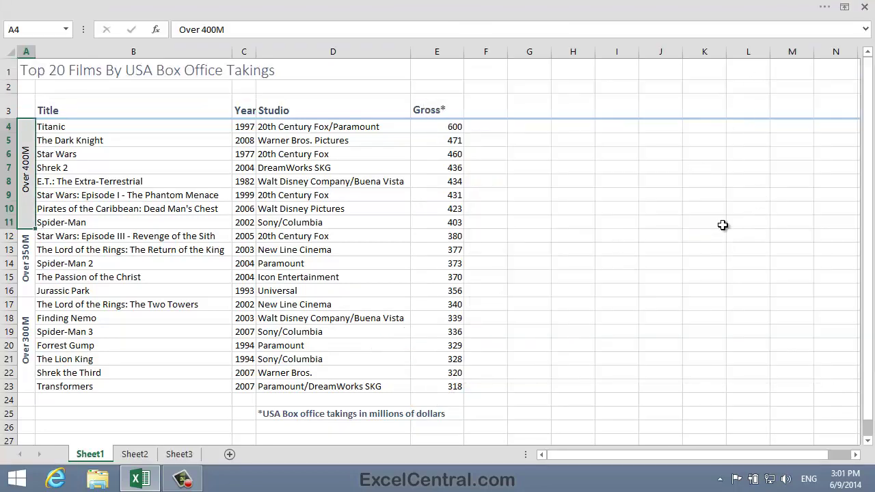
# - Give the Over 350M label the light green 40% - Accent6 cell style
pyautogui.click(28, 252)
pyautogui.click(314, 6)
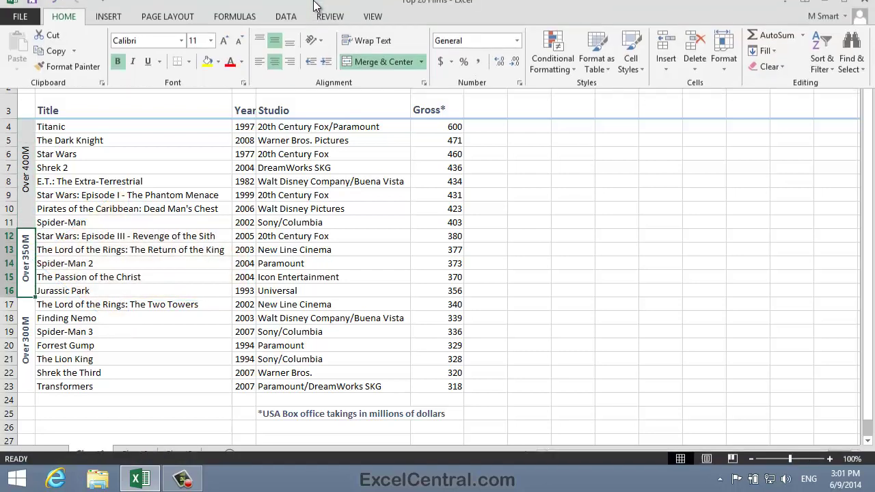
pyautogui.click(632, 63)
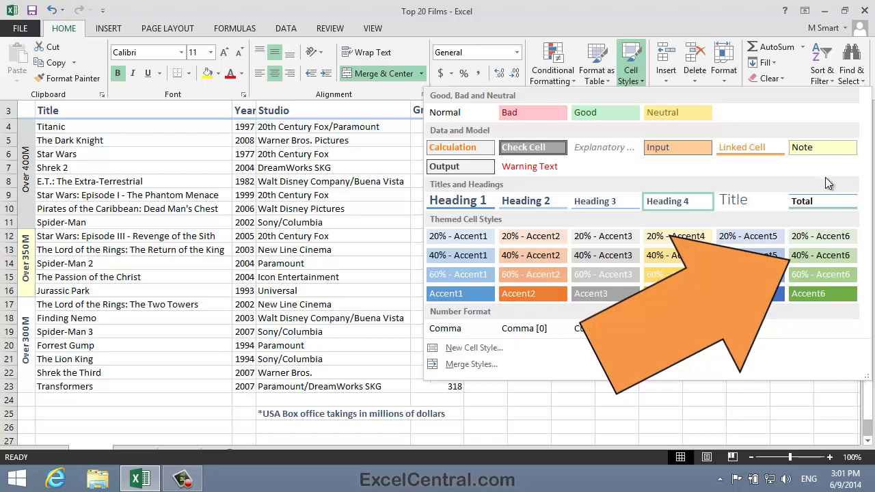
pyautogui.click(822, 258)
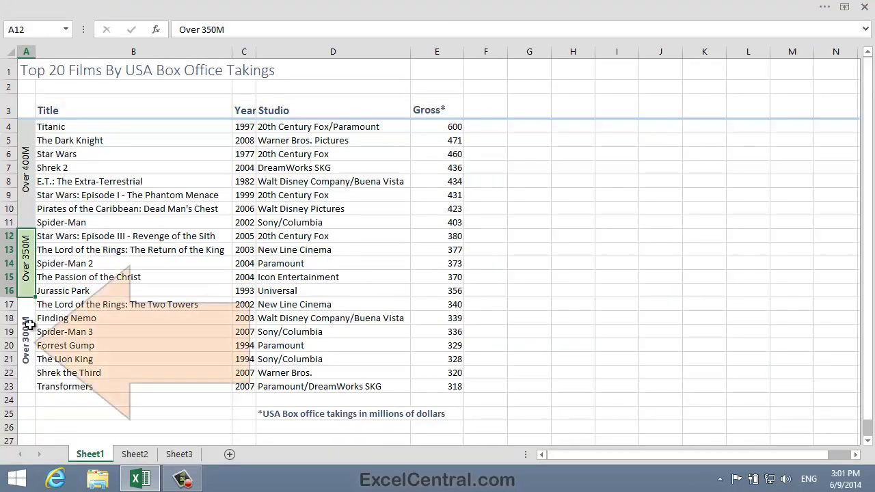
# - Give the Over 300M label the light orange 40% - Accent2 cell style
pyautogui.press('Down')
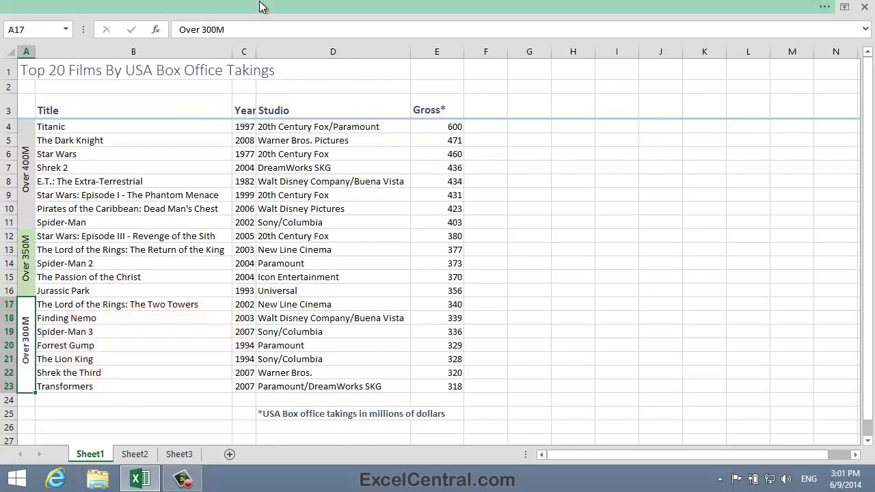
pyautogui.click(260, 7)
pyautogui.click(630, 69)
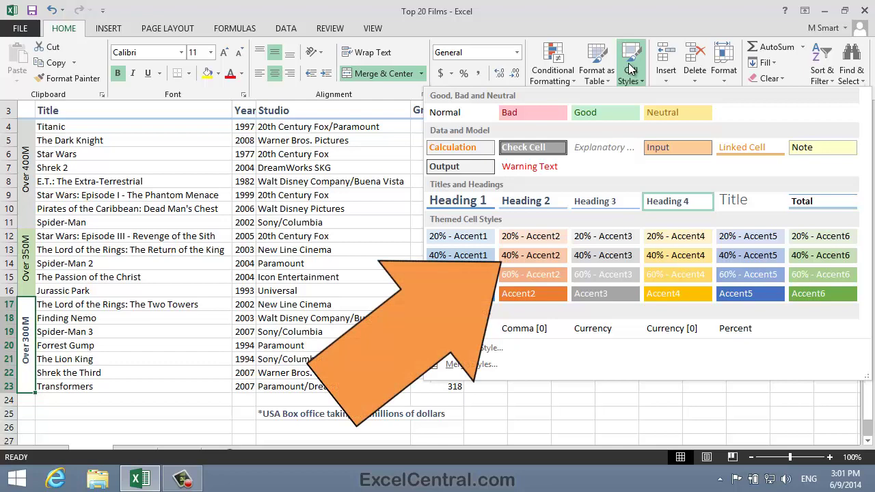
pyautogui.click(542, 256)
pyautogui.click(678, 258)
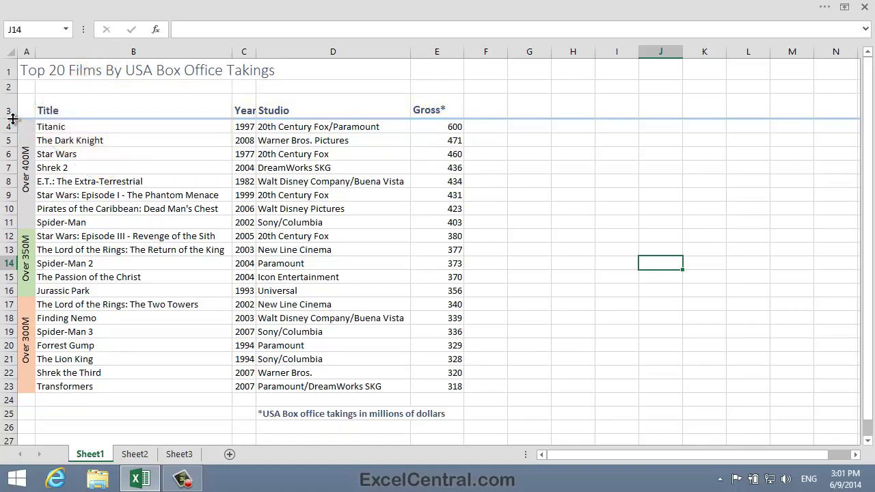
# - Make heading row 3 about 40 pixels tall and select the whole row
pyautogui.moveTo(13, 119); pyautogui.dragTo(13, 145)
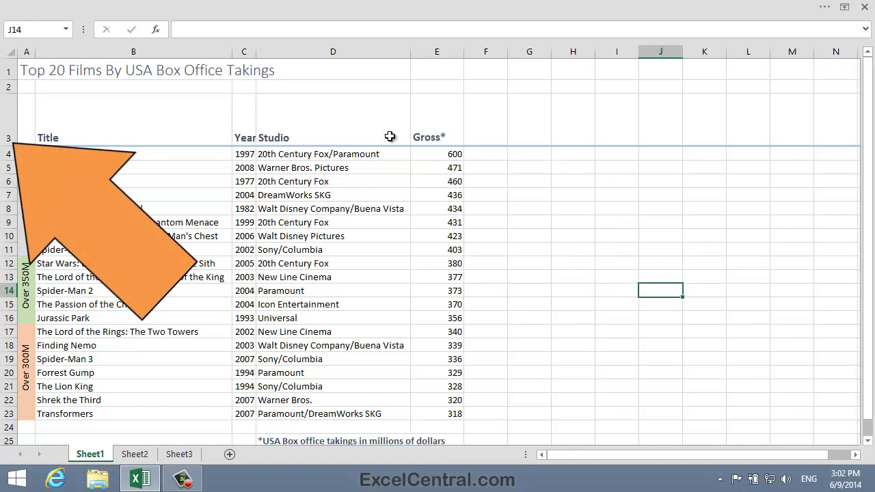
pyautogui.click(8, 116)
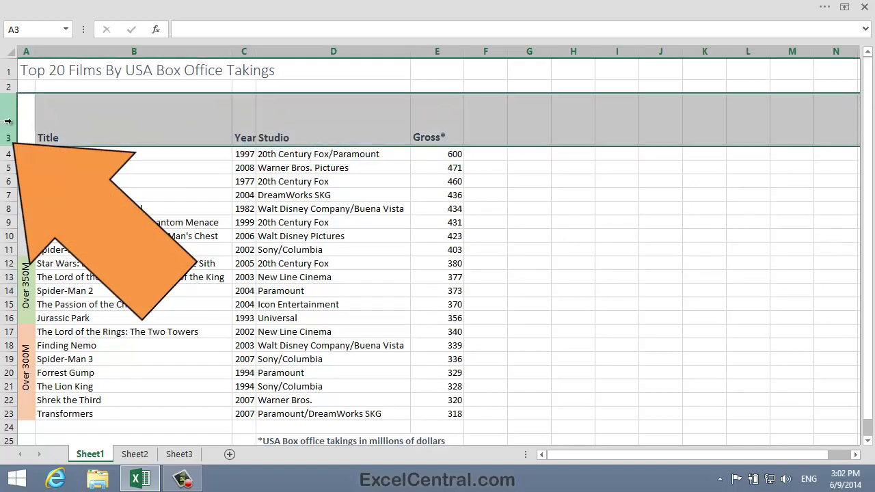
pyautogui.click(340, 5)
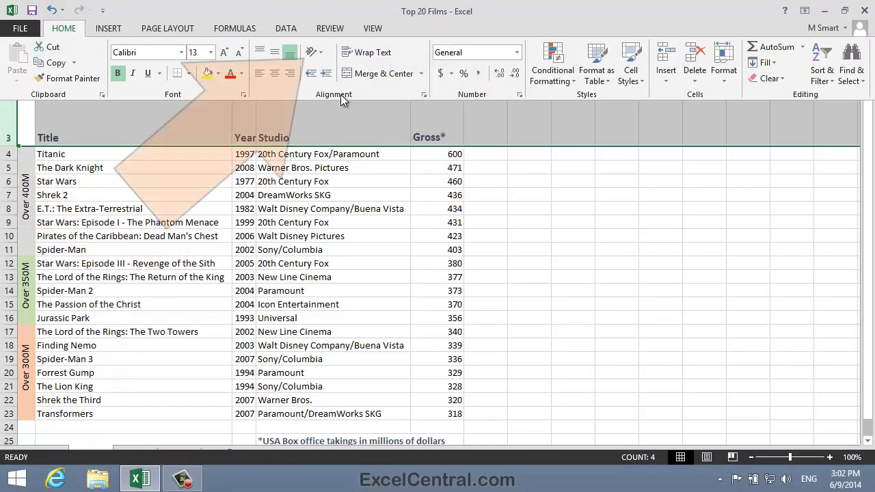
# - Angle the Title, Year, Studio and Gross* headings counterclockwise
pyautogui.click(316, 55)
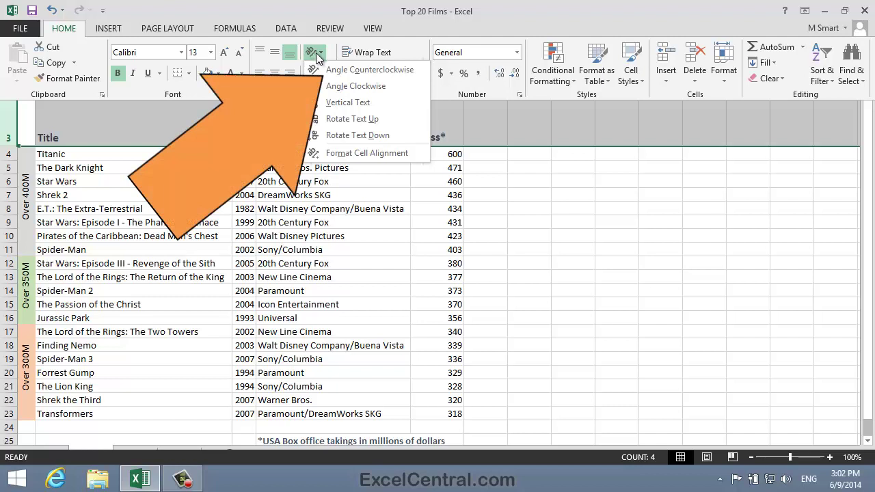
pyautogui.click(349, 69)
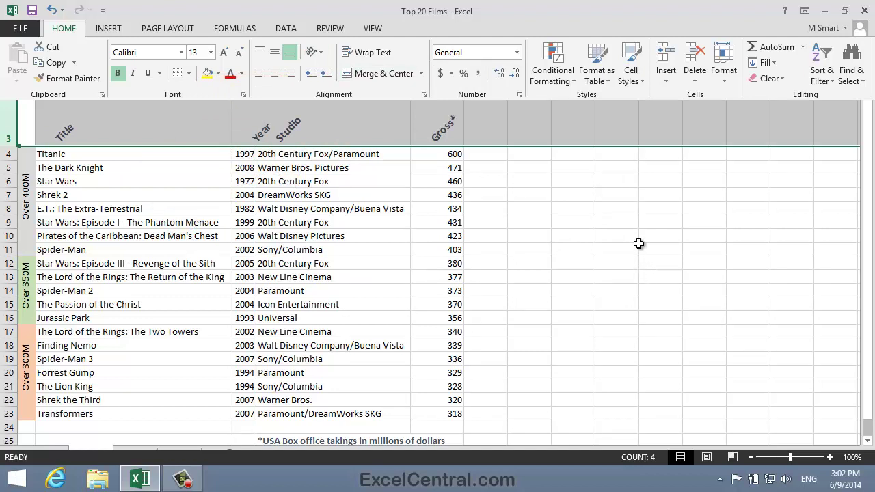
pyautogui.hotkey('ctrl', 'shift', 'F1')
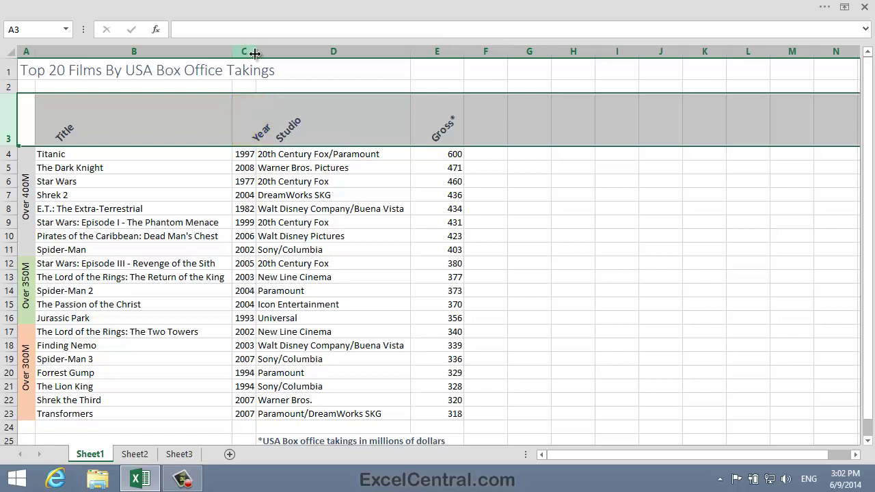
# - Widen column C to fit the angled Year heading and set the ribbon to Show Tabs and Commands
pyautogui.moveTo(255, 50); pyautogui.dragTo(277, 50)
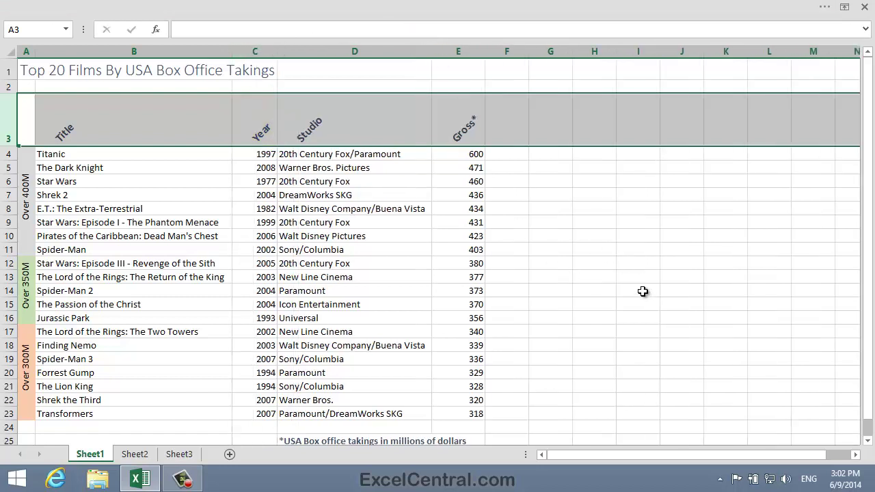
pyautogui.click(550, 222)
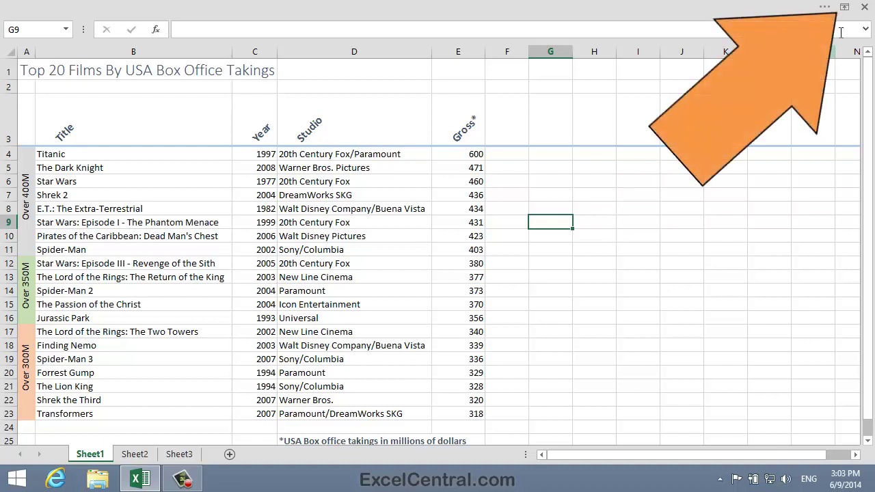
pyautogui.click(844, 8)
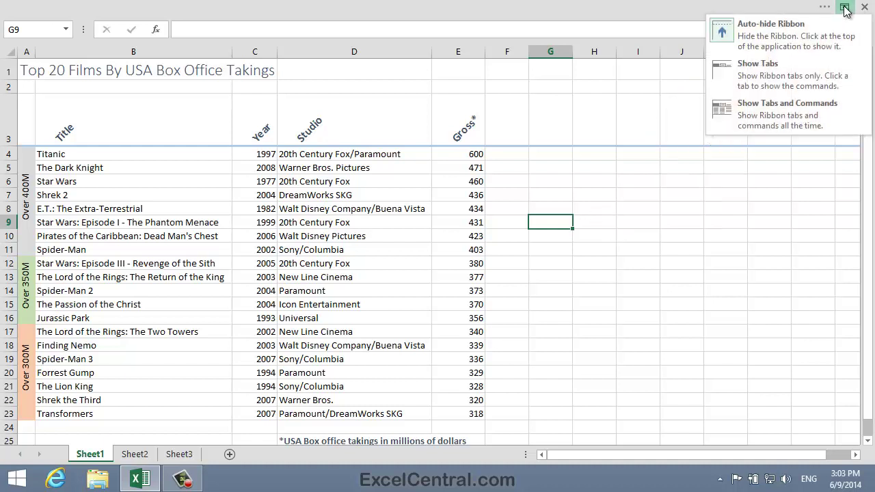
pyautogui.click(783, 118)
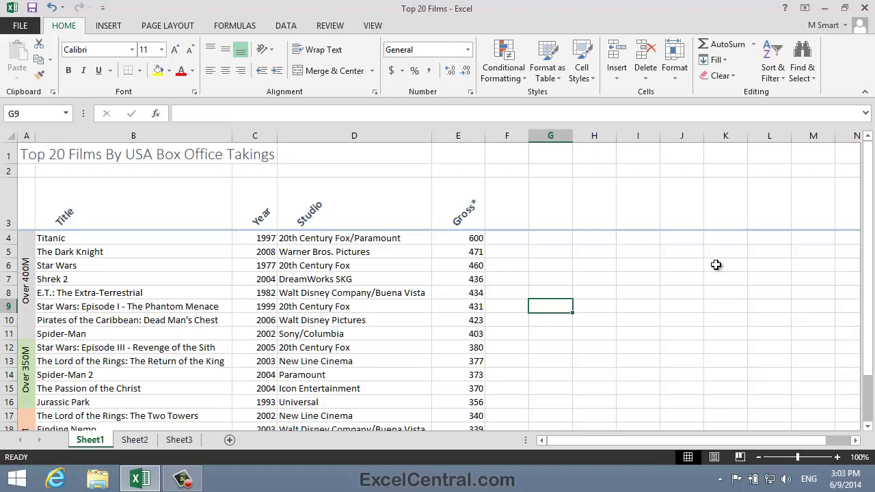
# - Save a copy named 'Top 20 Films-1' in the parent Excel 2013 Essential Skills folder
pyautogui.click(20, 26)
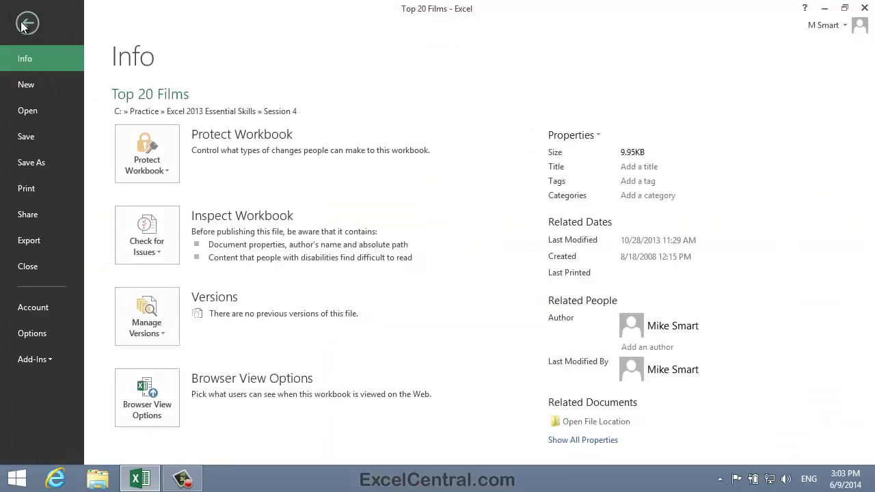
pyautogui.click(41, 162)
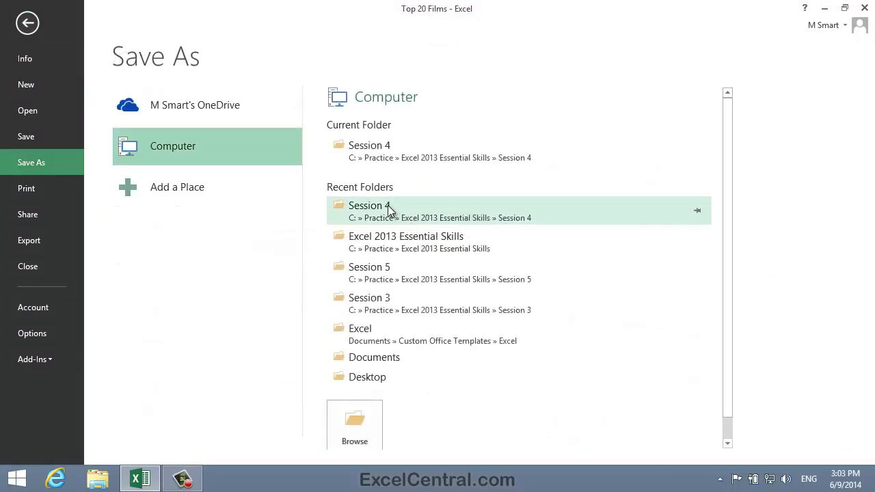
pyautogui.click(355, 425)
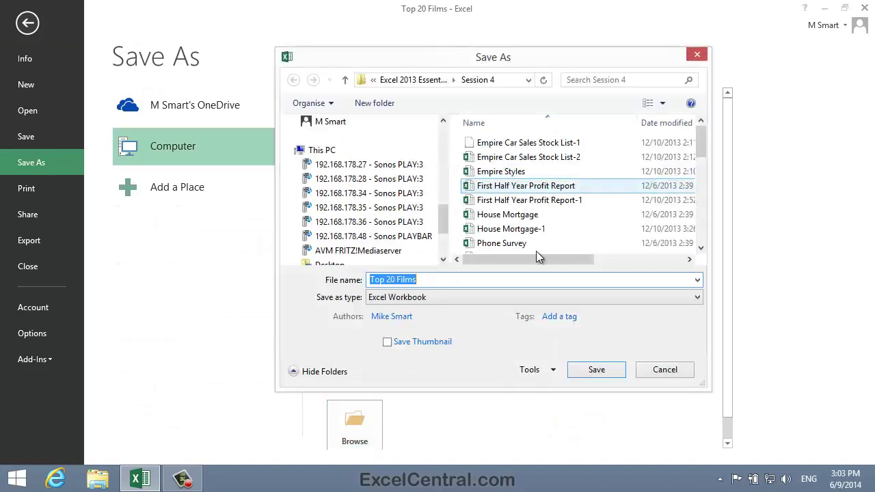
pyautogui.click(462, 282)
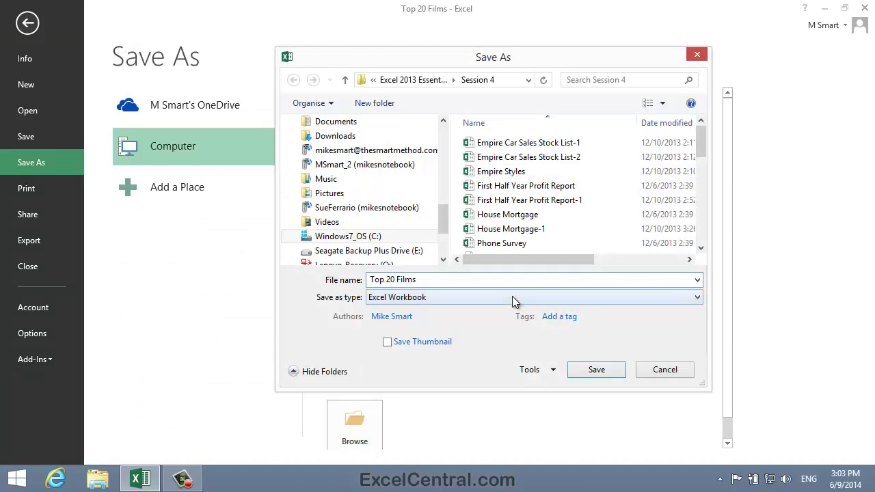
pyautogui.write('-1')
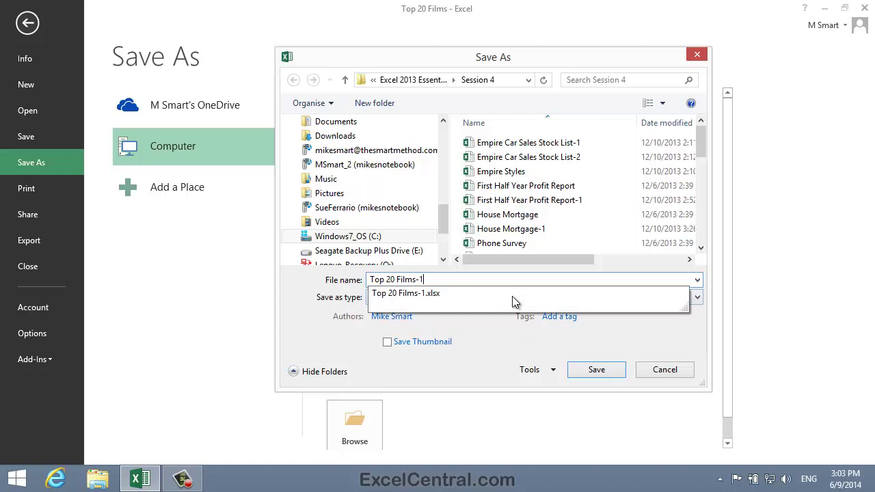
pyautogui.click(432, 81)
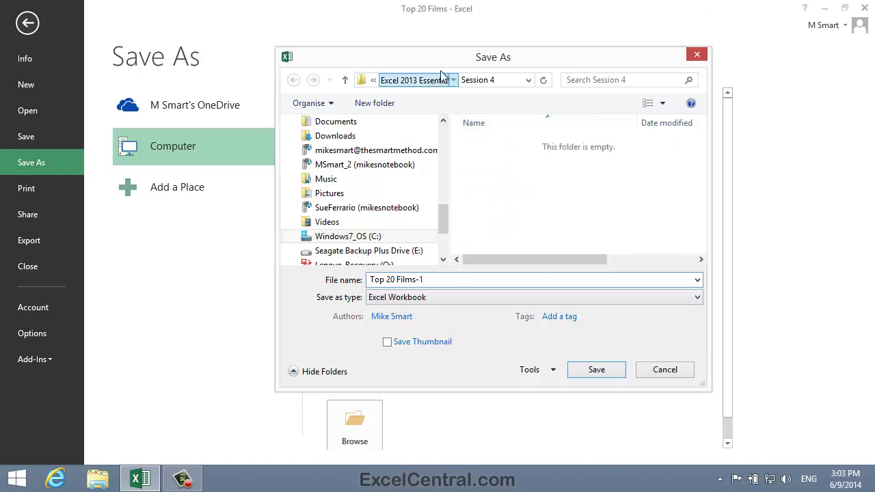
pyautogui.click(599, 372)
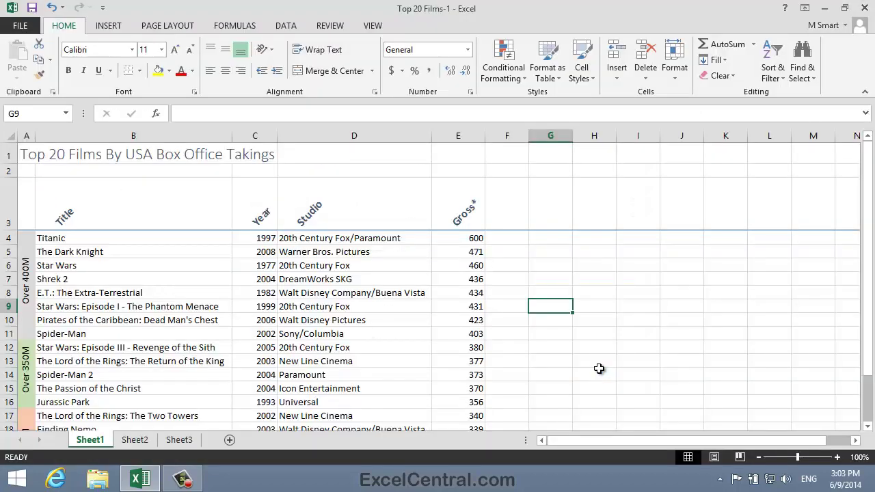